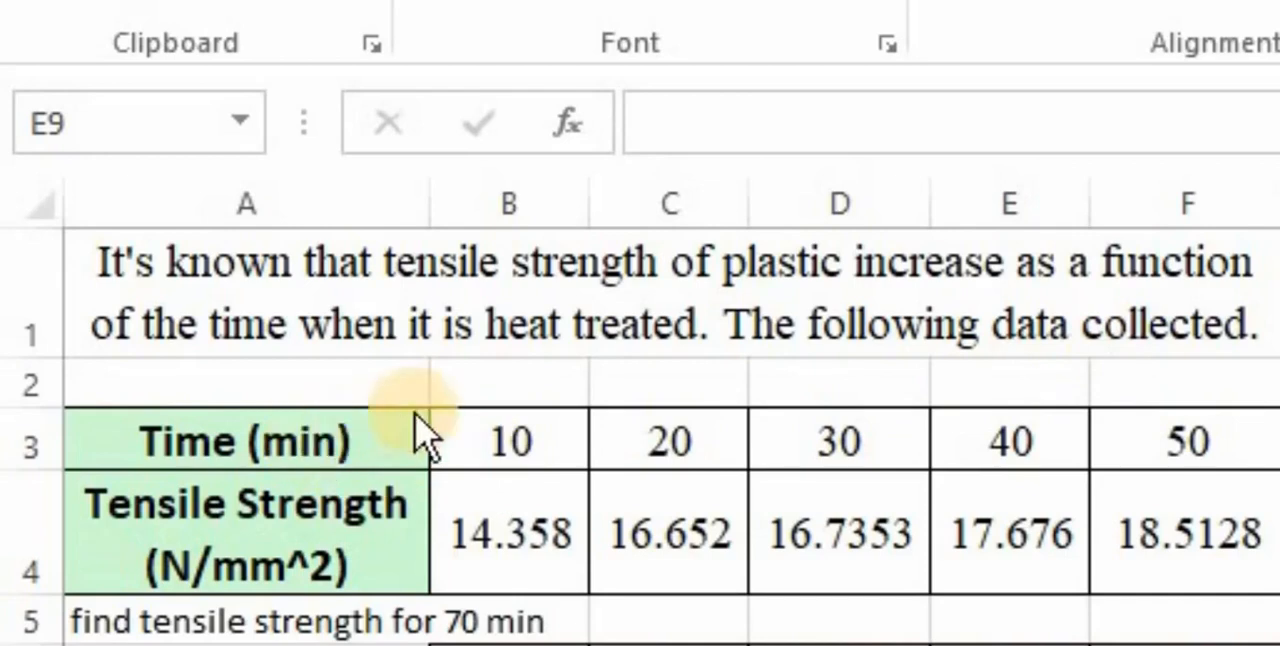
- Examine the time and tensile strength values in rows 3 and 4 of the data table
left_click(712, 410)
left_click(506, 447)
left_click(663, 446)
left_click(838, 441)
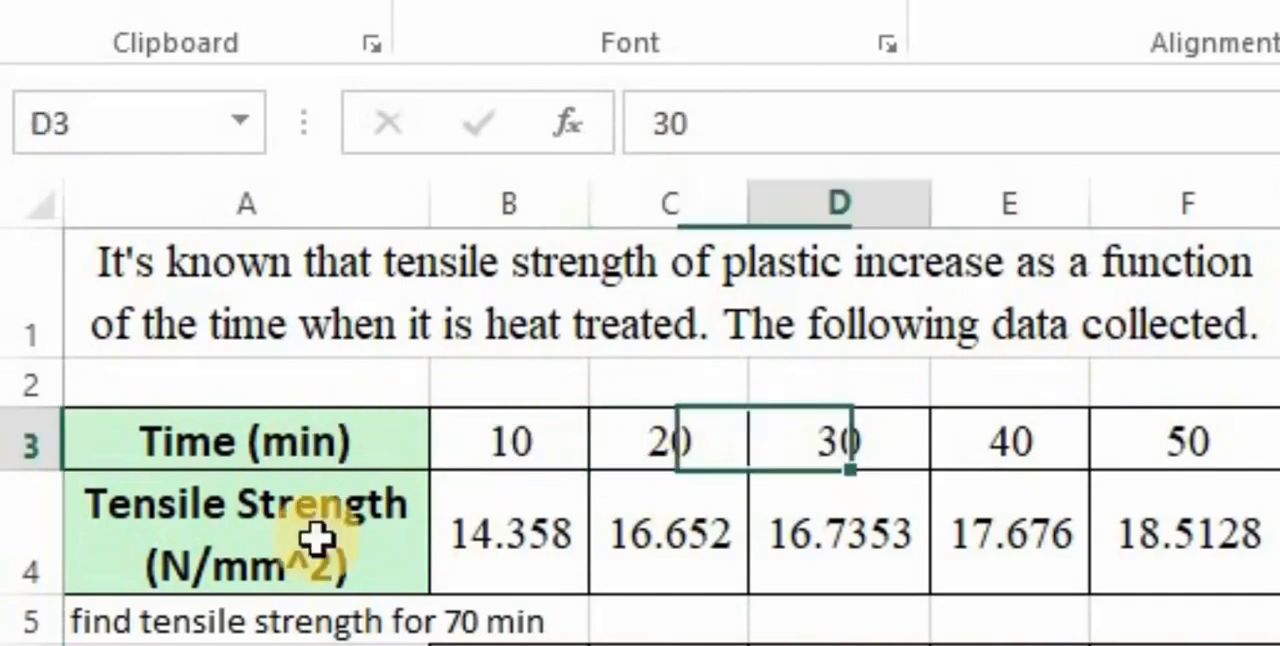
left_click(540, 548)
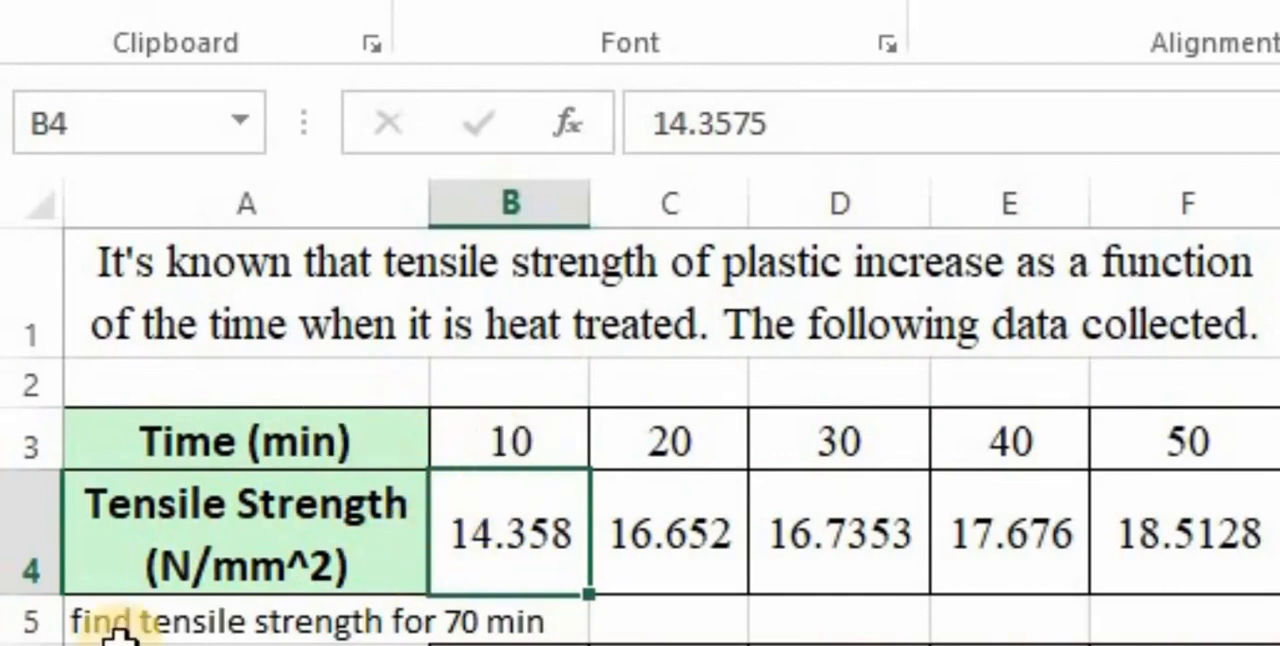
left_click(517, 437)
left_click(1268, 432)
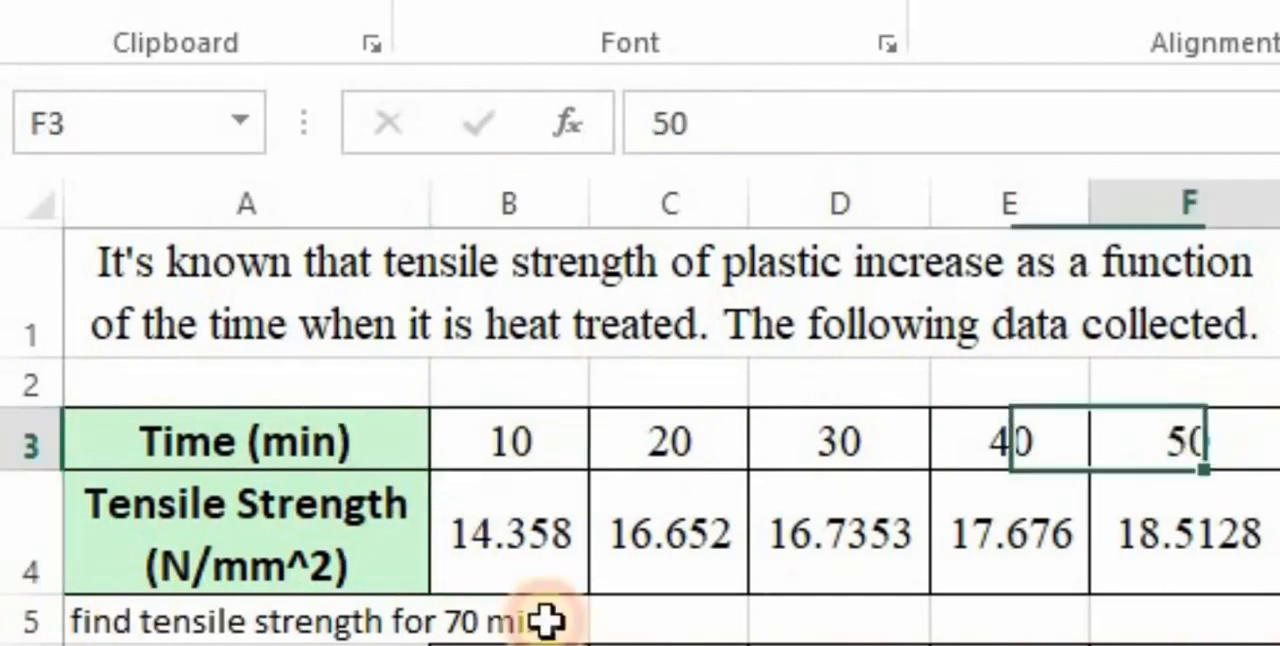
left_click(545, 550)
left_click(1180, 562)
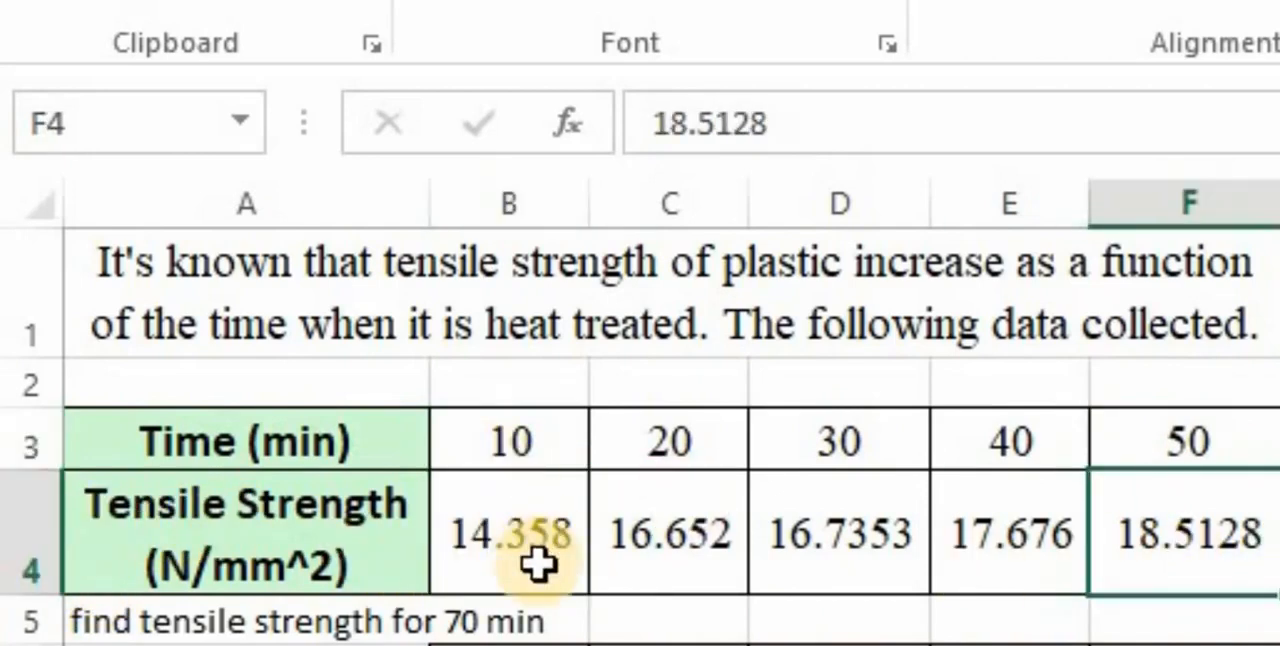
left_click(537, 563)
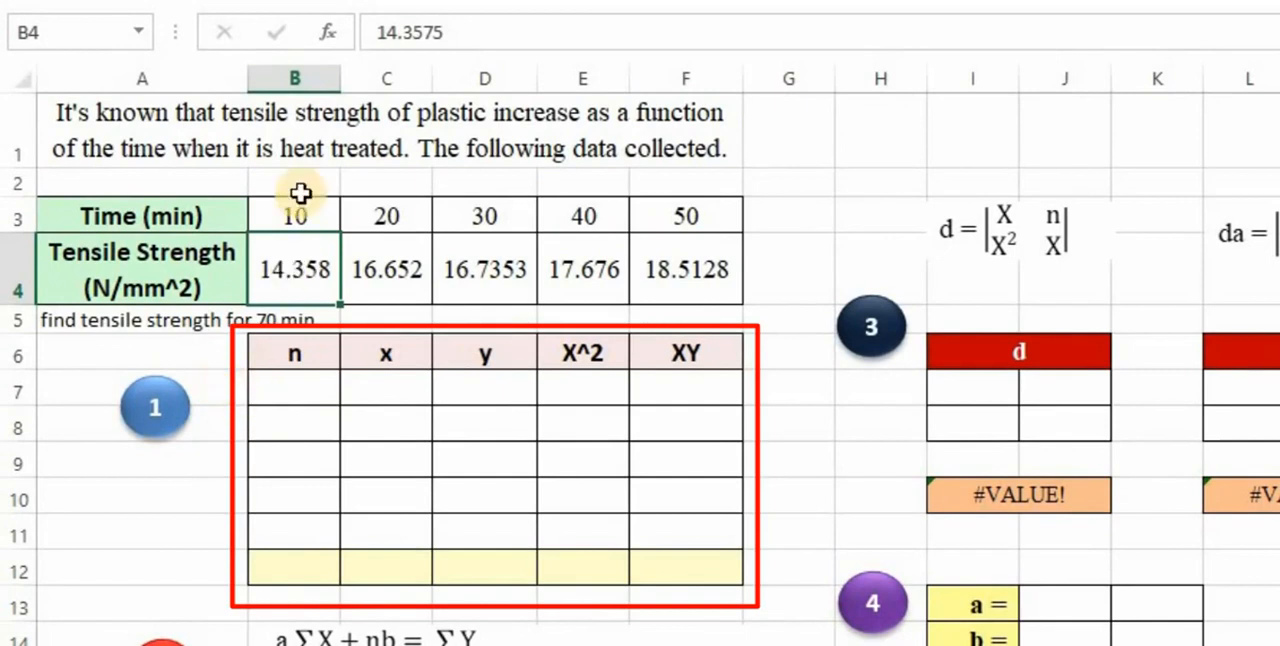
key("Up")
key("Right")
key("Right")
key("Right")
key("Right")
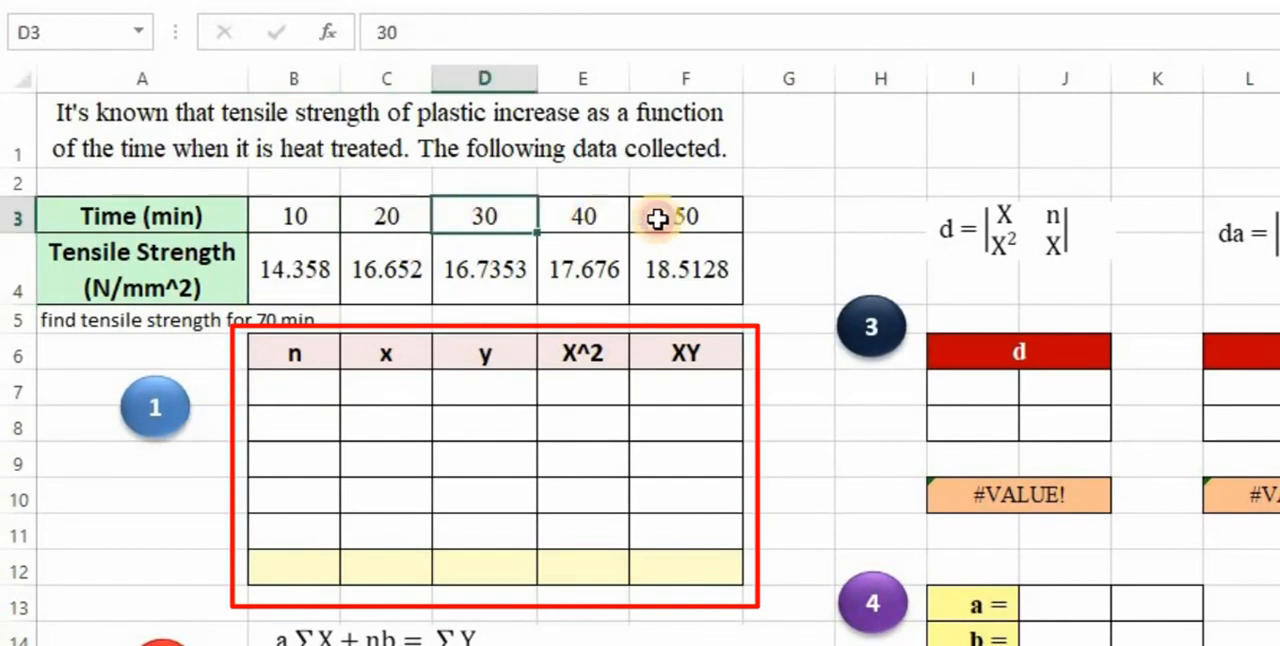
- Number the data points 1 to 5 in the n column from B7 down and label B12 "sum"
left_click(304, 372)
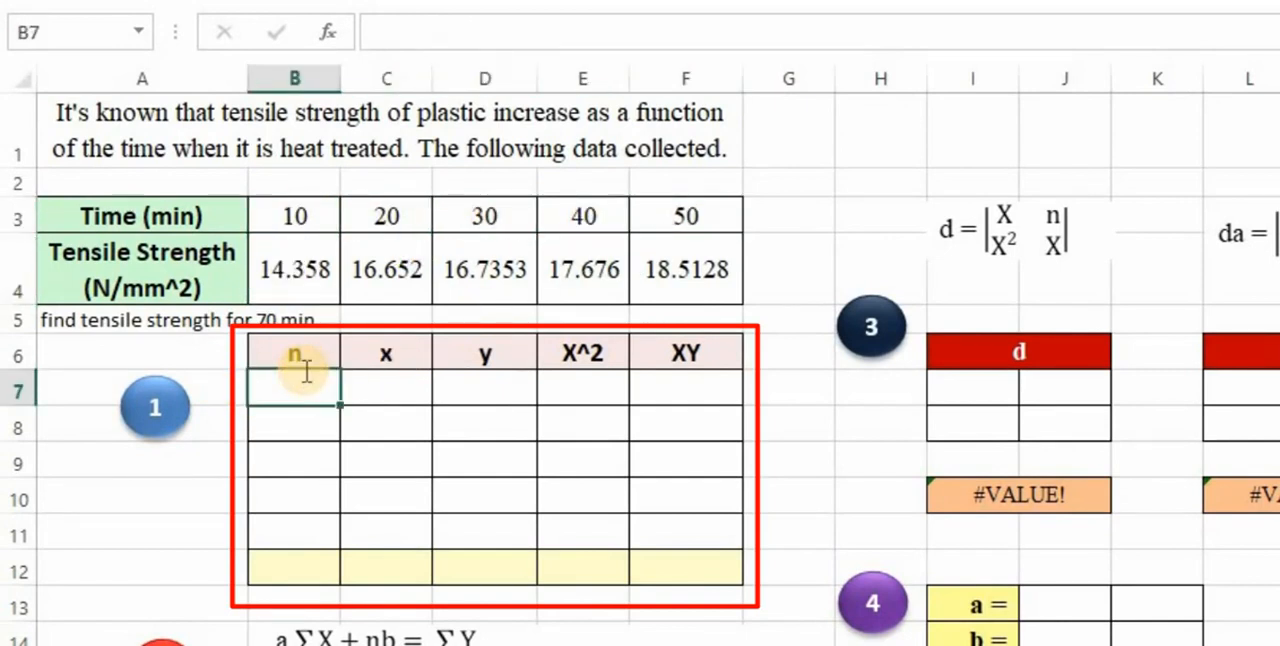
type("1")
key("Return")
type("2")
key("Return")
type("3")
key("Return")
type("4")
key("Return")
type("5")
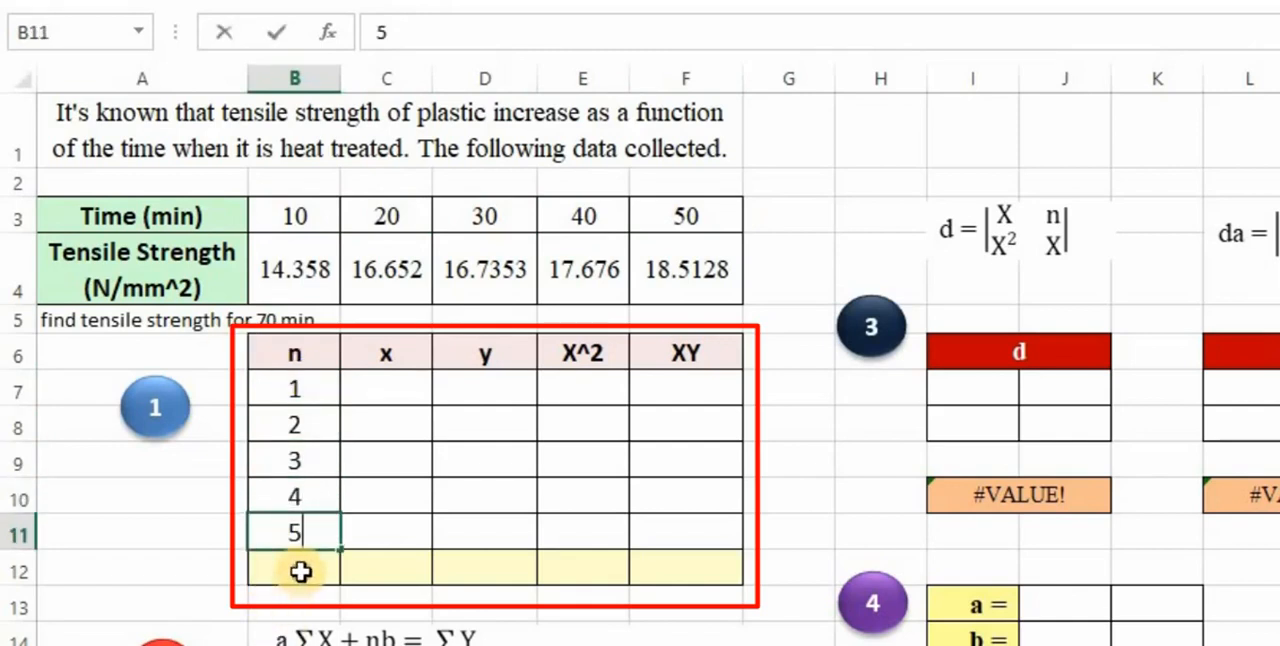
left_click(301, 571)
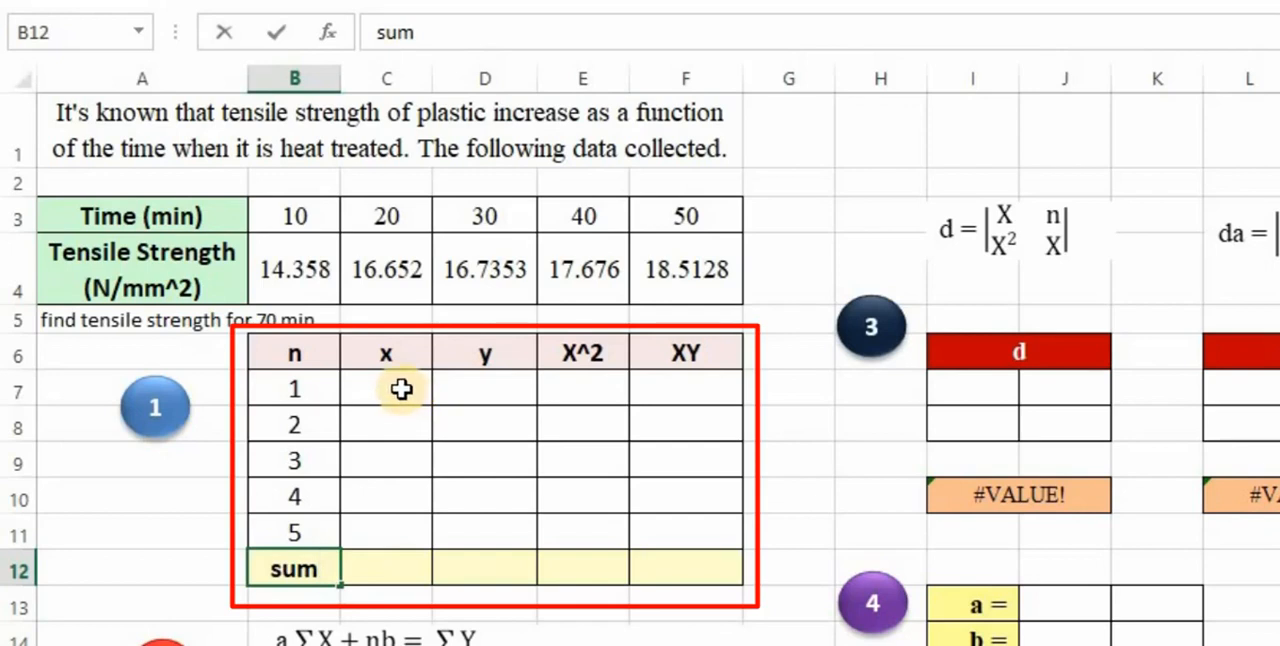
- Enter the times 10, 20, 30, 40 and 50 in the x column, cells C7 to C11
left_click(365, 388)
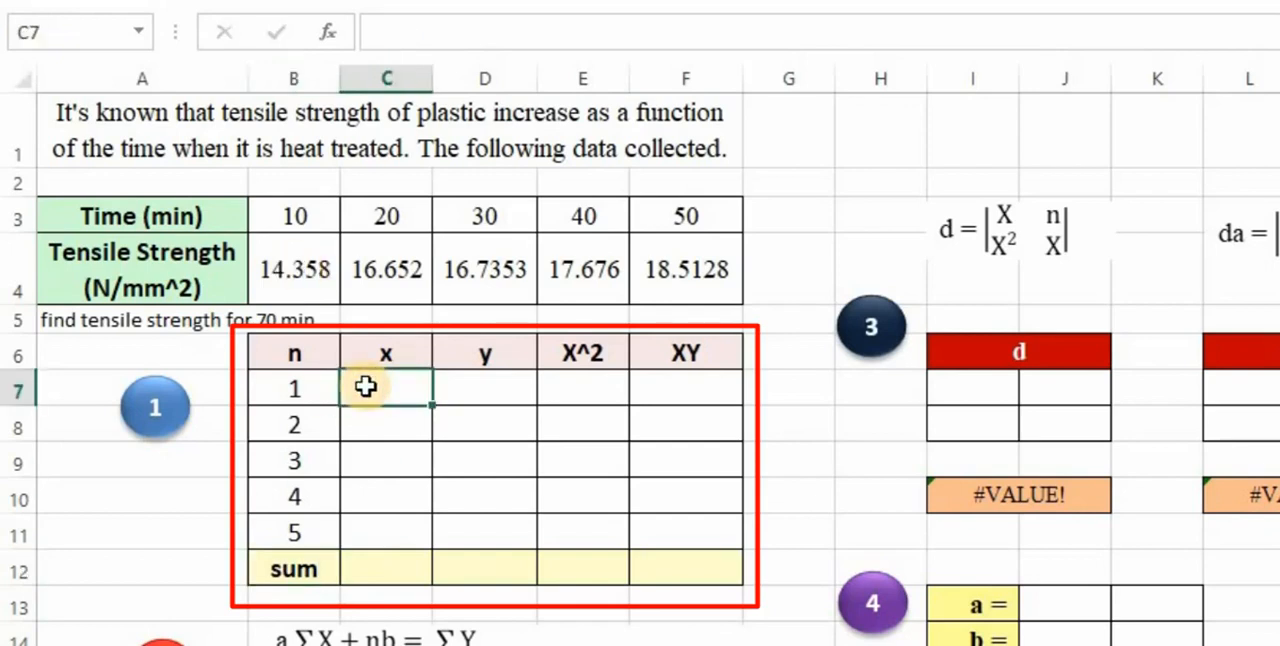
key("Return")
double_click(365, 388)
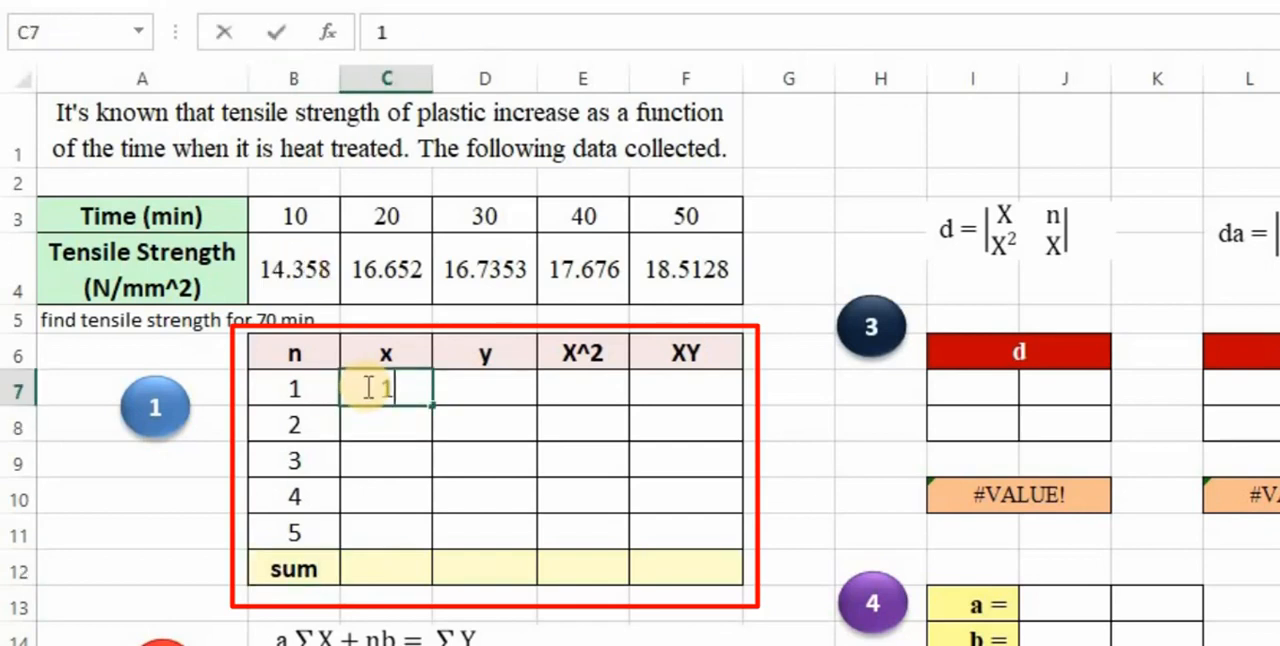
type("0")
key("Return")
type("20")
key("Return")
type("30")
key("Return")
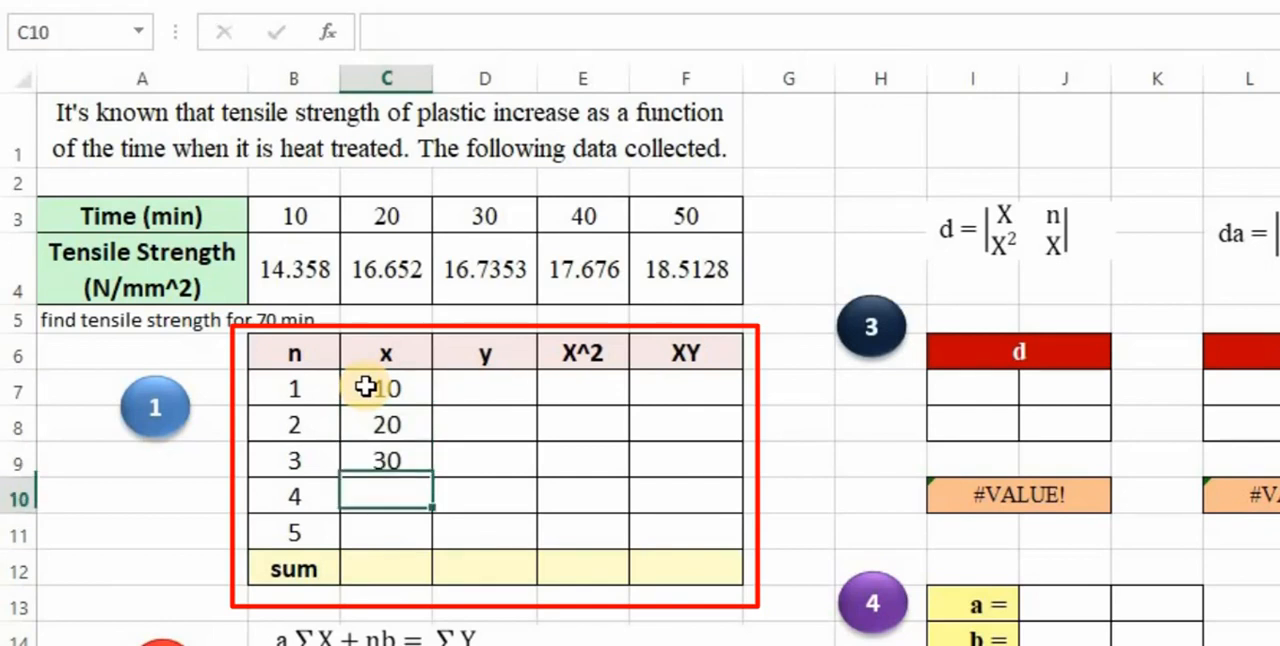
type("40")
key("Return")
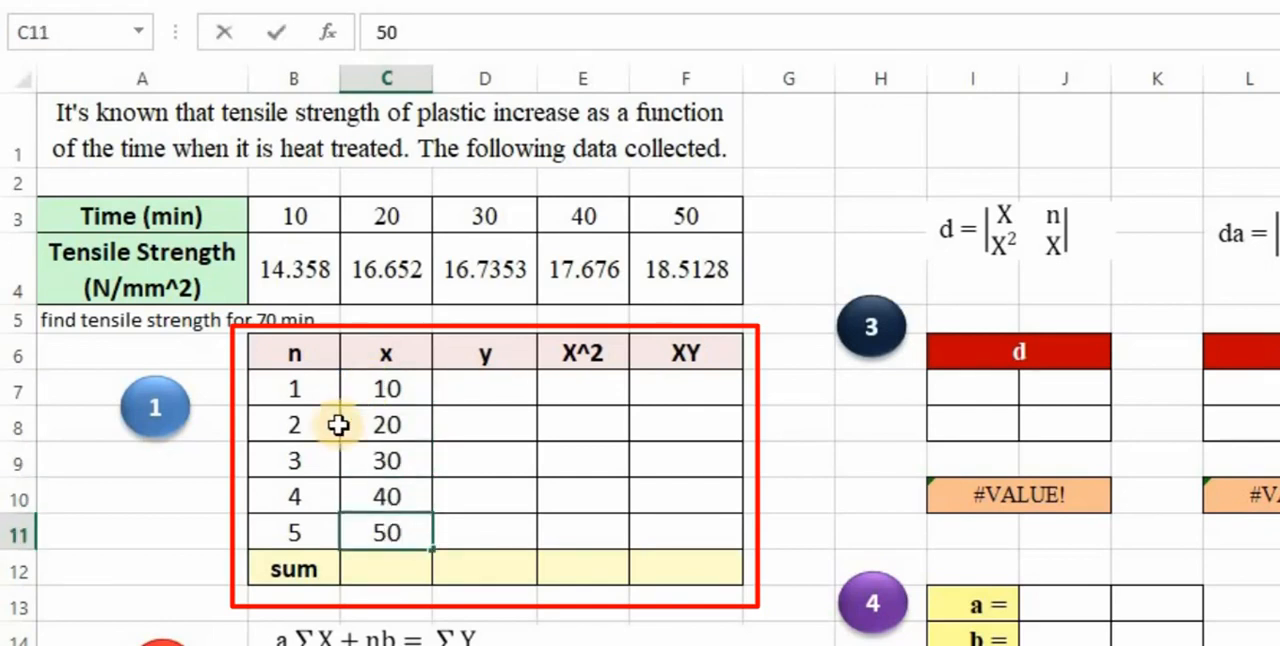
- Paste the five tensile strength values into the y column, cells D7 to D11
left_click(494, 388)
scroll(494, 388, "down", 1)
type("14.3575 16.6517 16.7353 17.6762 18.5128")
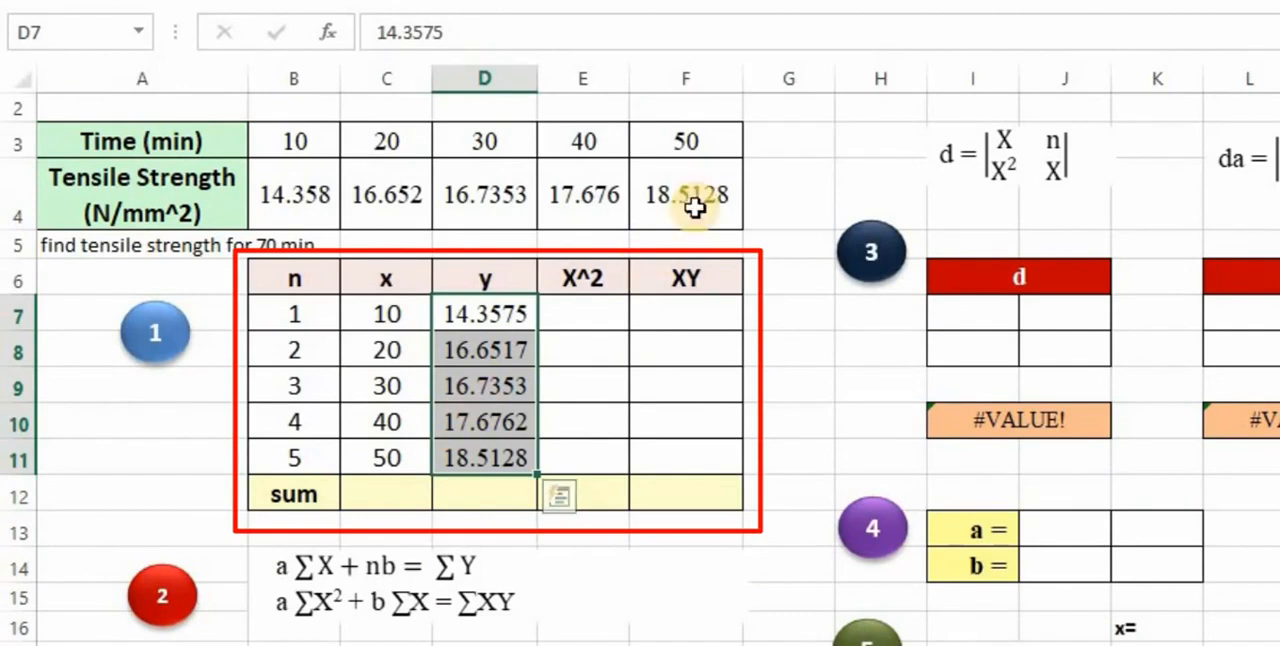
- Total the x column in C12 with =SUM(C7:C11) and copy the formula across the sum row to F12
left_click(579, 438)
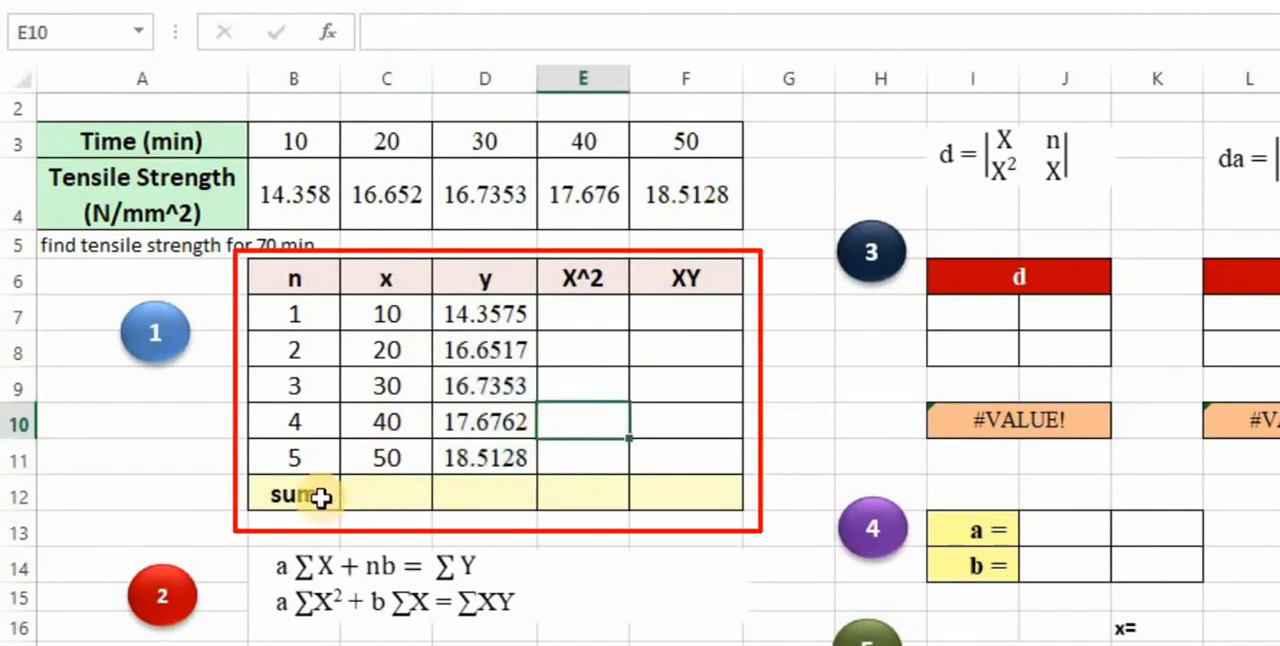
left_click(396, 508)
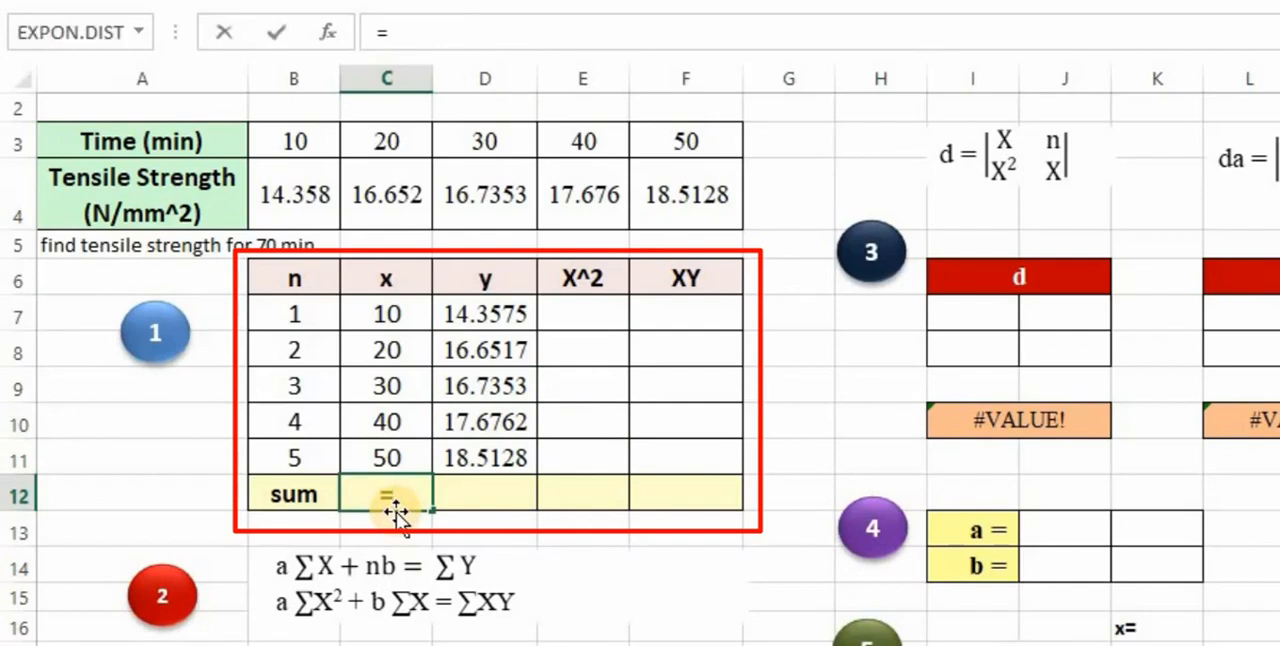
type("=sUM(")
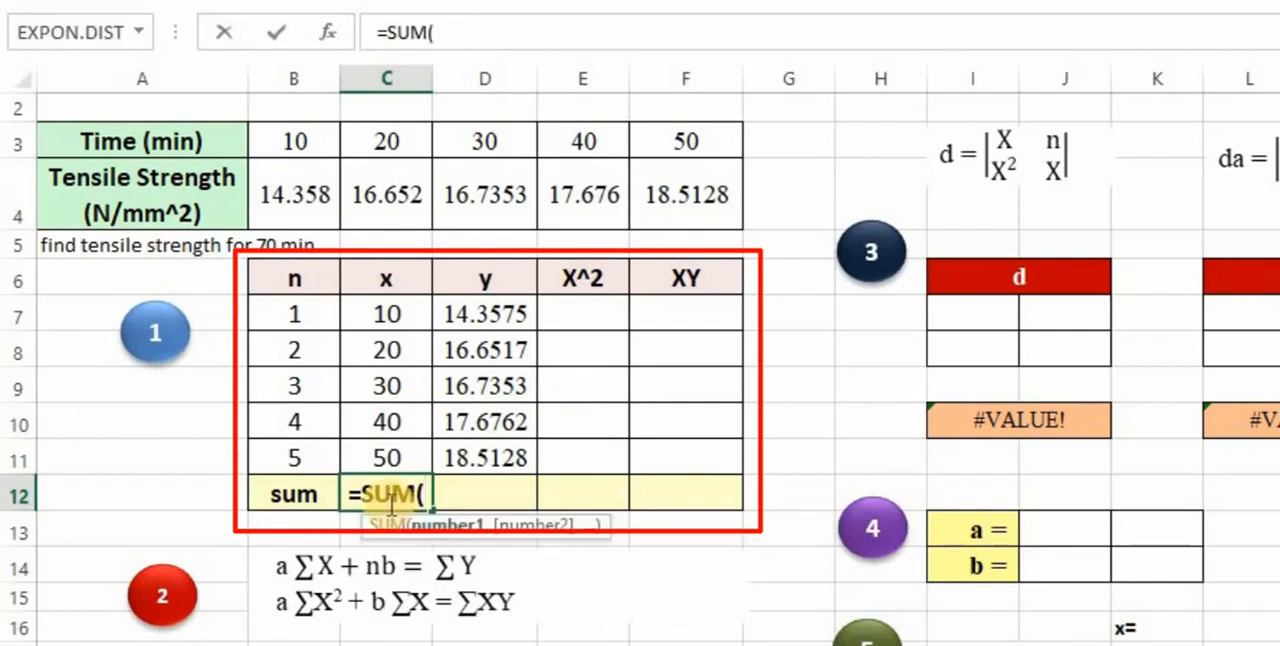
left_click_drag(377, 316, 392, 444)
type(")")
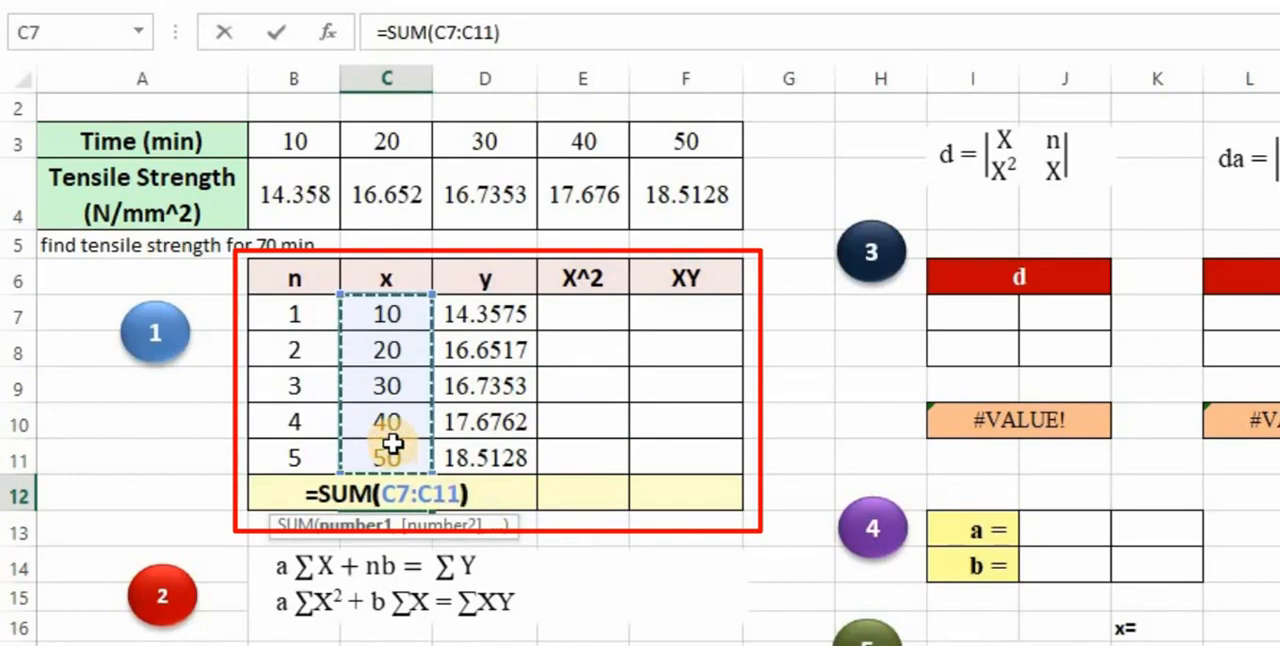
key("Return")
left_click(400, 490)
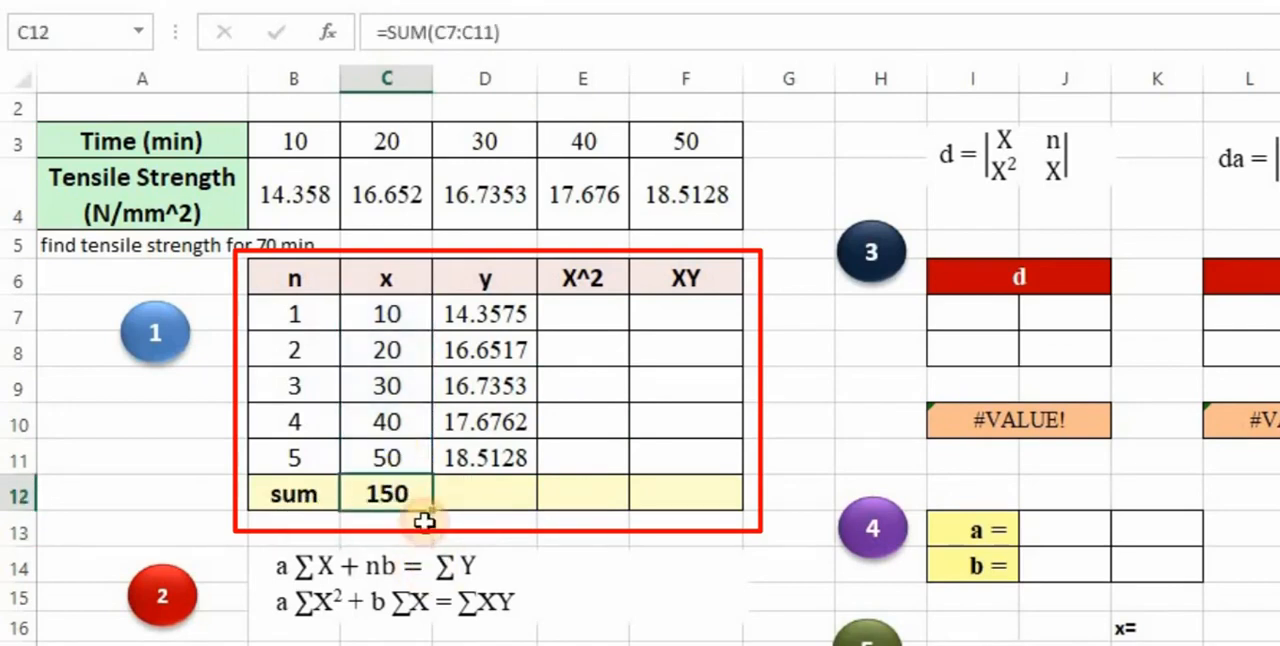
left_click_drag(440, 507, 718, 499)
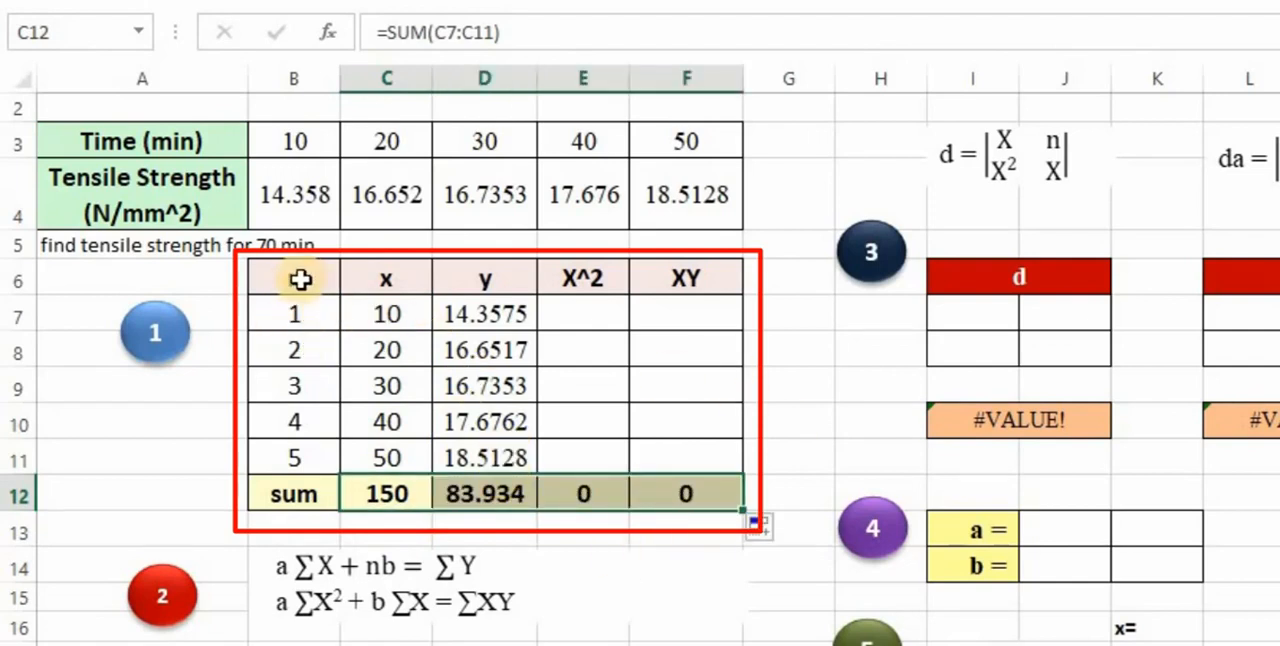
left_click(301, 463)
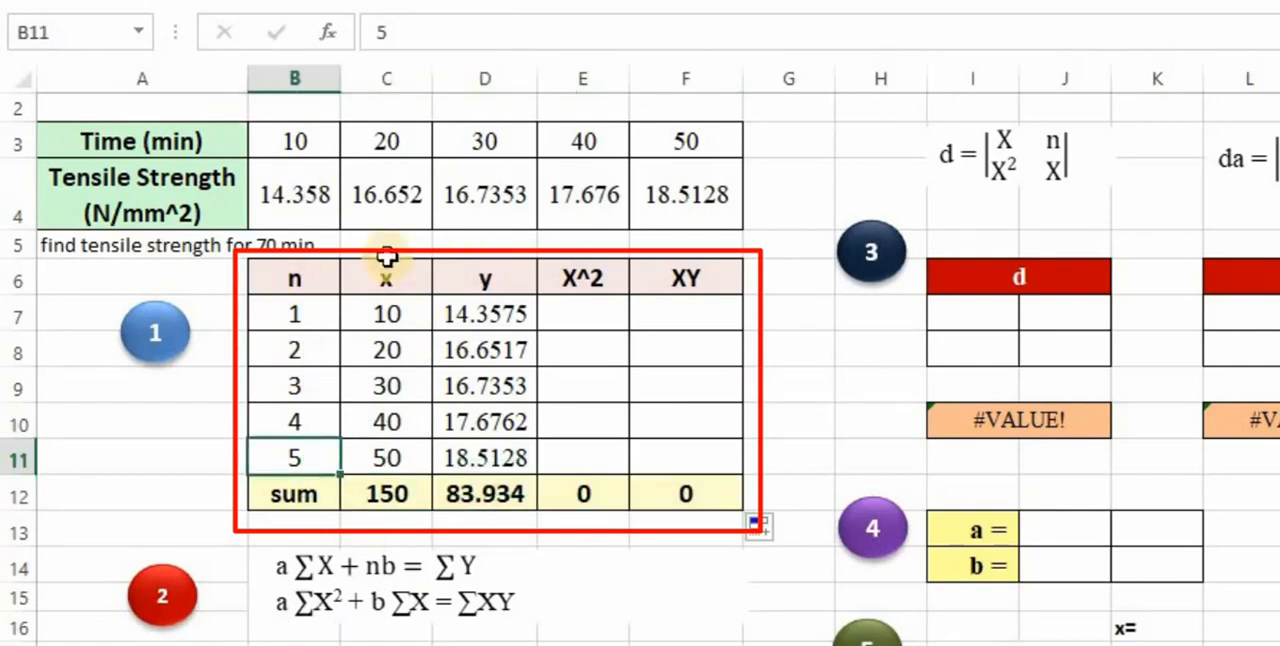
left_click(410, 284)
left_click_drag(488, 288, 486, 322)
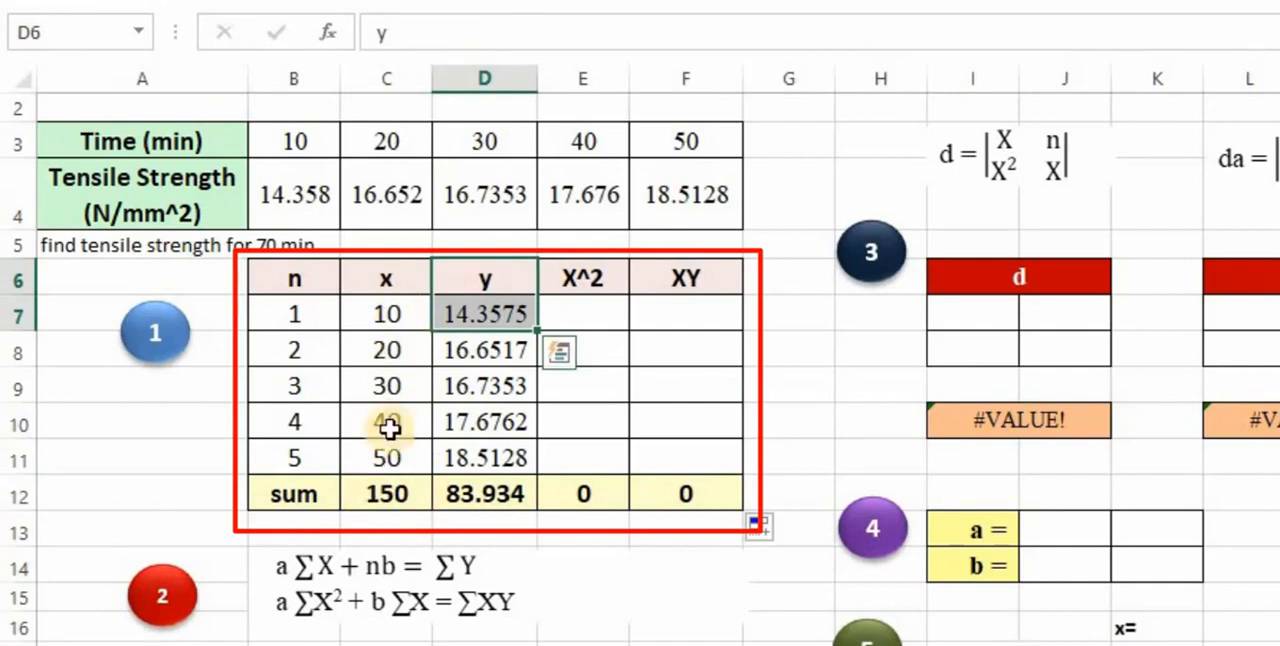
left_click_drag(388, 493, 451, 500)
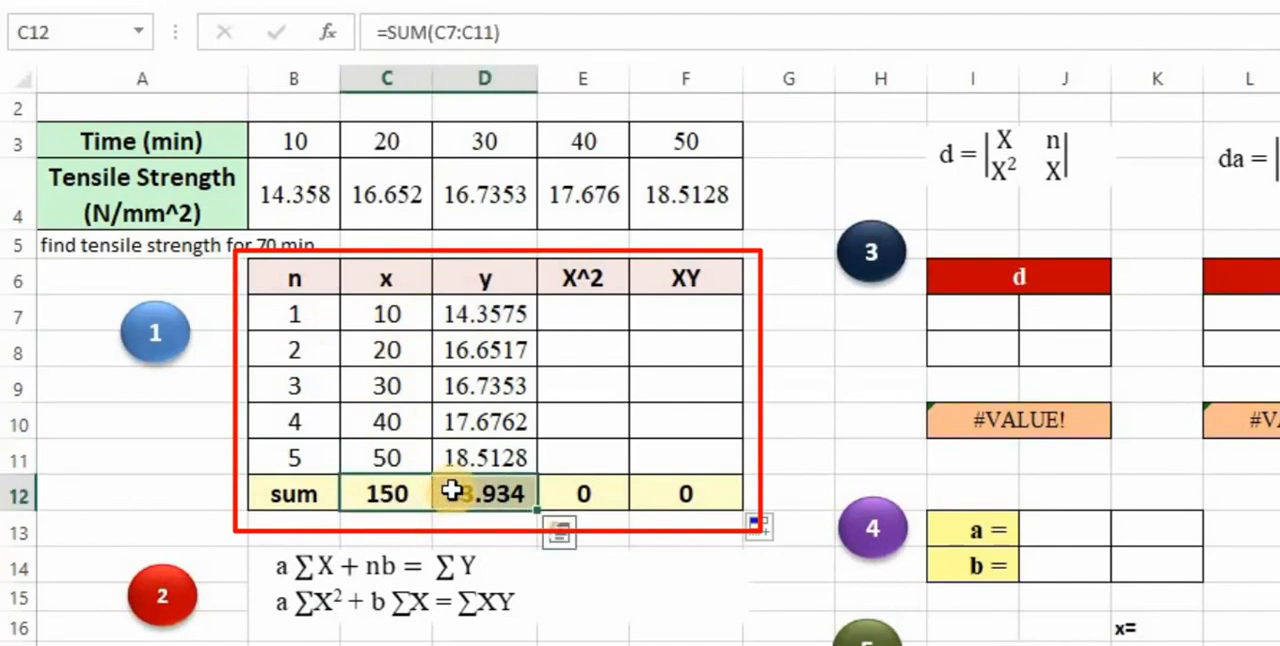
left_click(380, 279)
- Calculate the squared x value in E7 with =C7^2 and fill the formula down the X^2 column to E11
left_click(586, 337)
type("=")
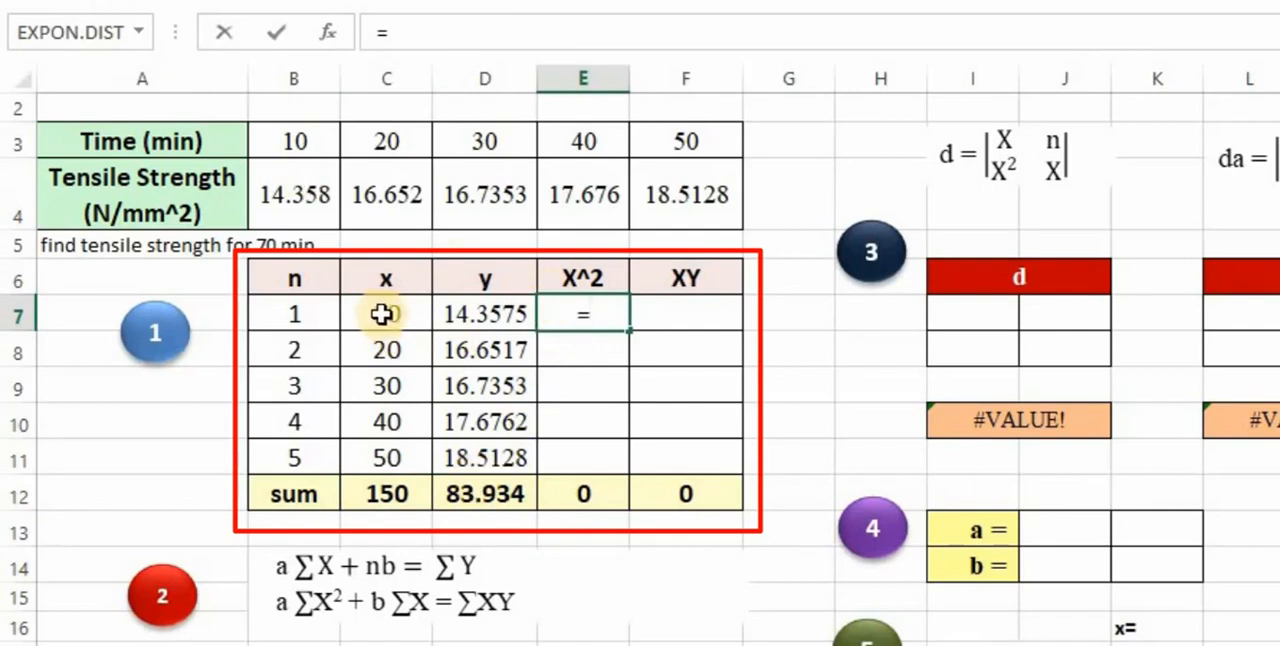
key("Left")
key("Left")
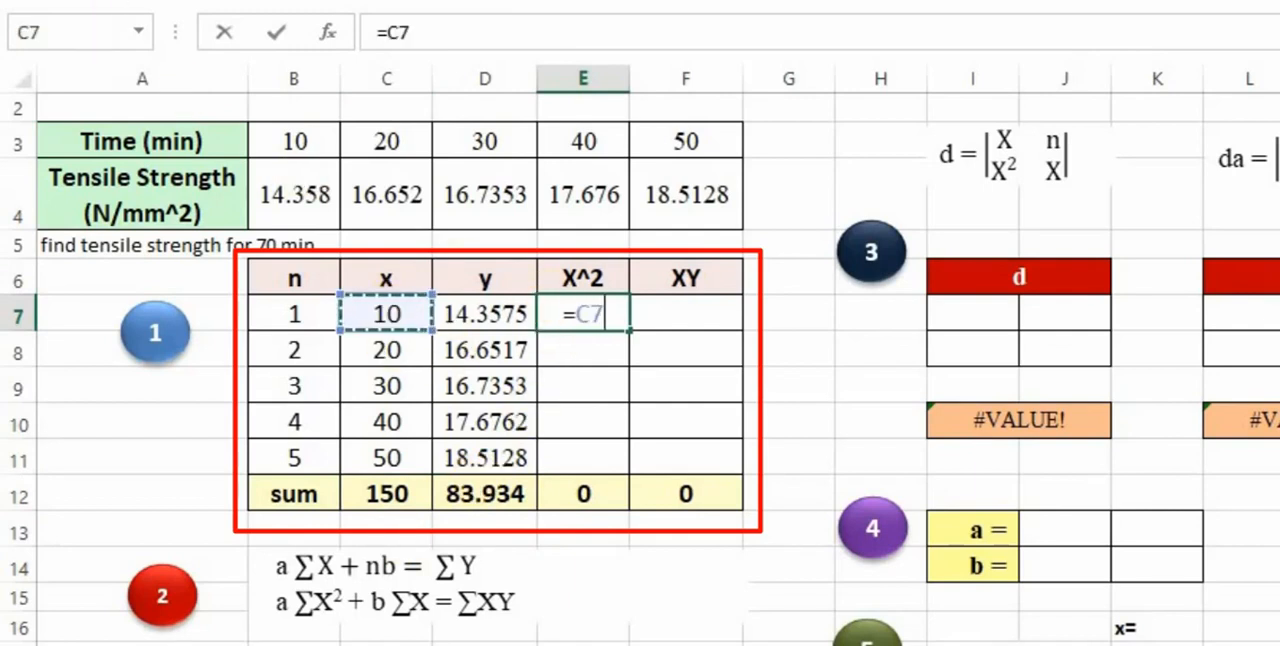
type("6")
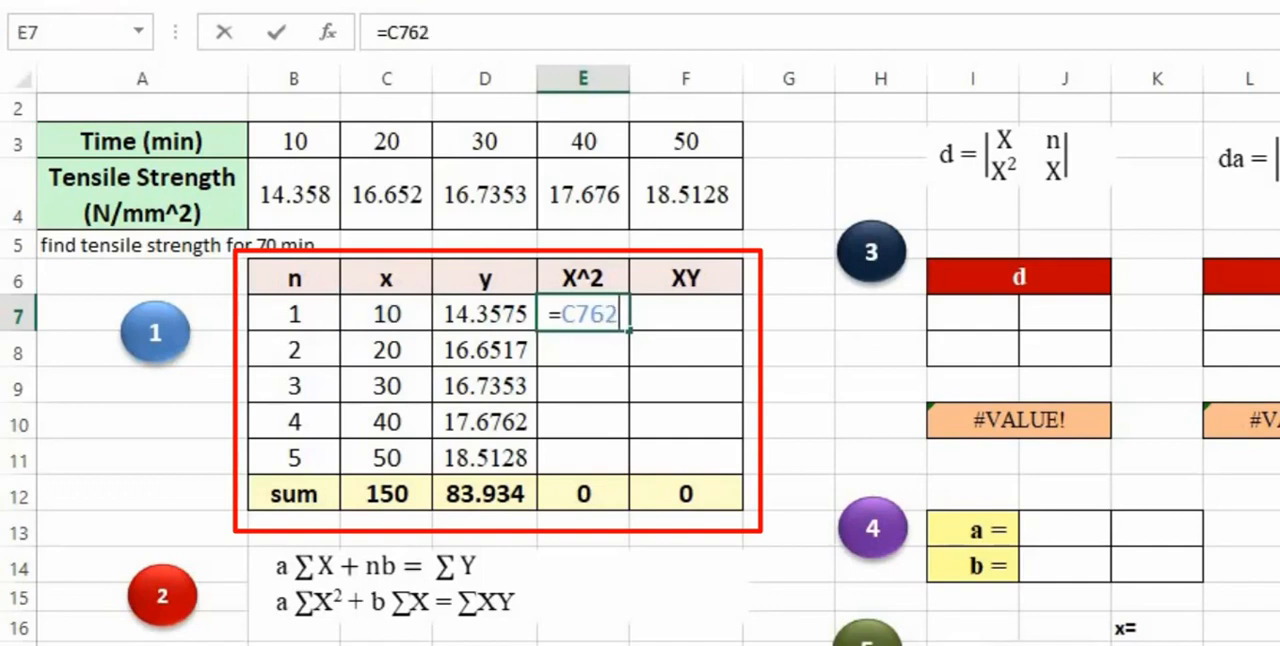
key("BackSpace")
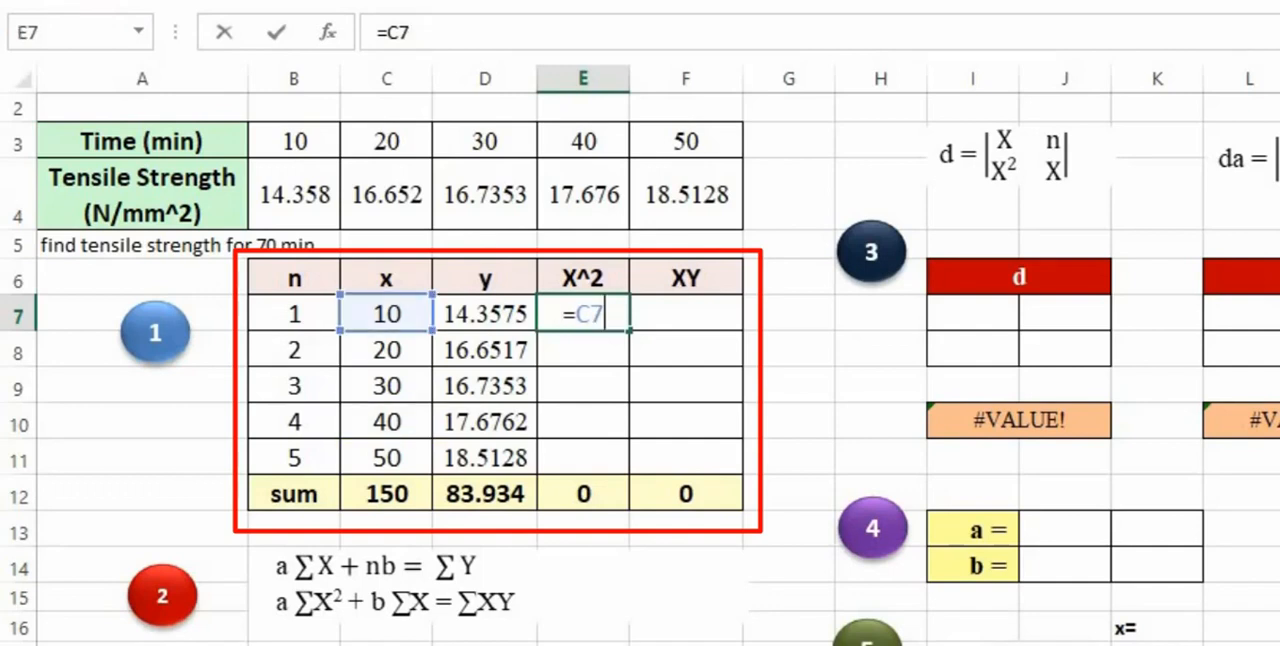
key("Return")
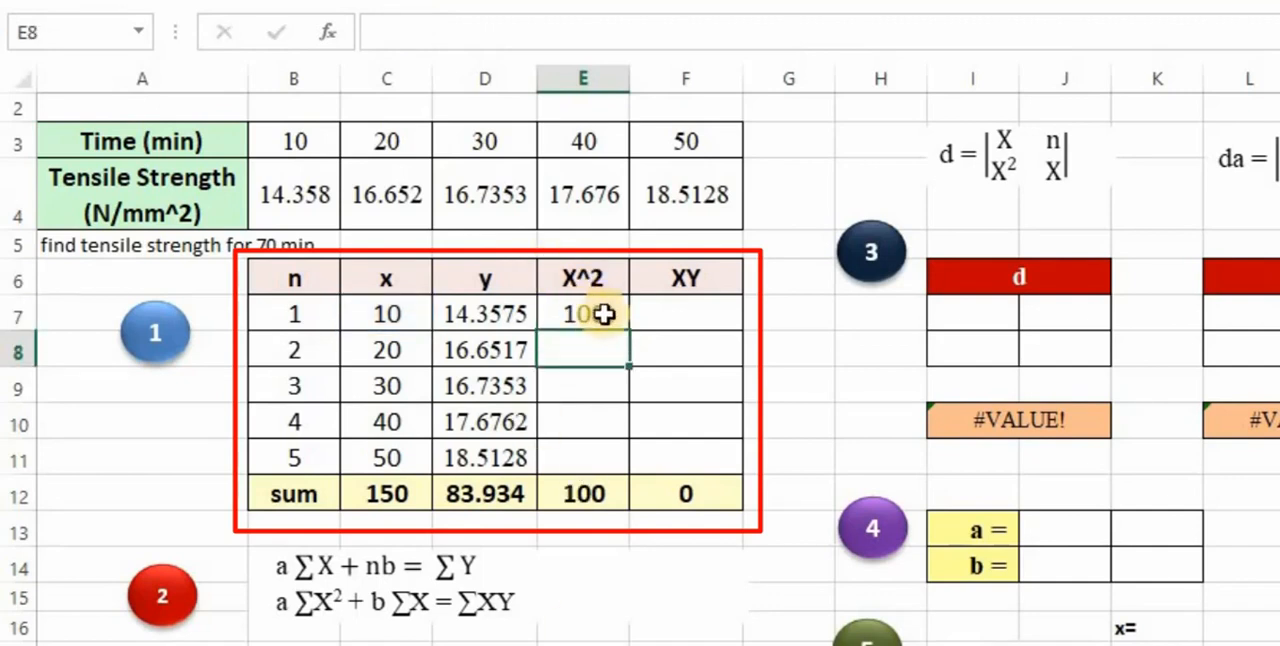
left_click(605, 314)
left_click_drag(627, 329, 590, 462)
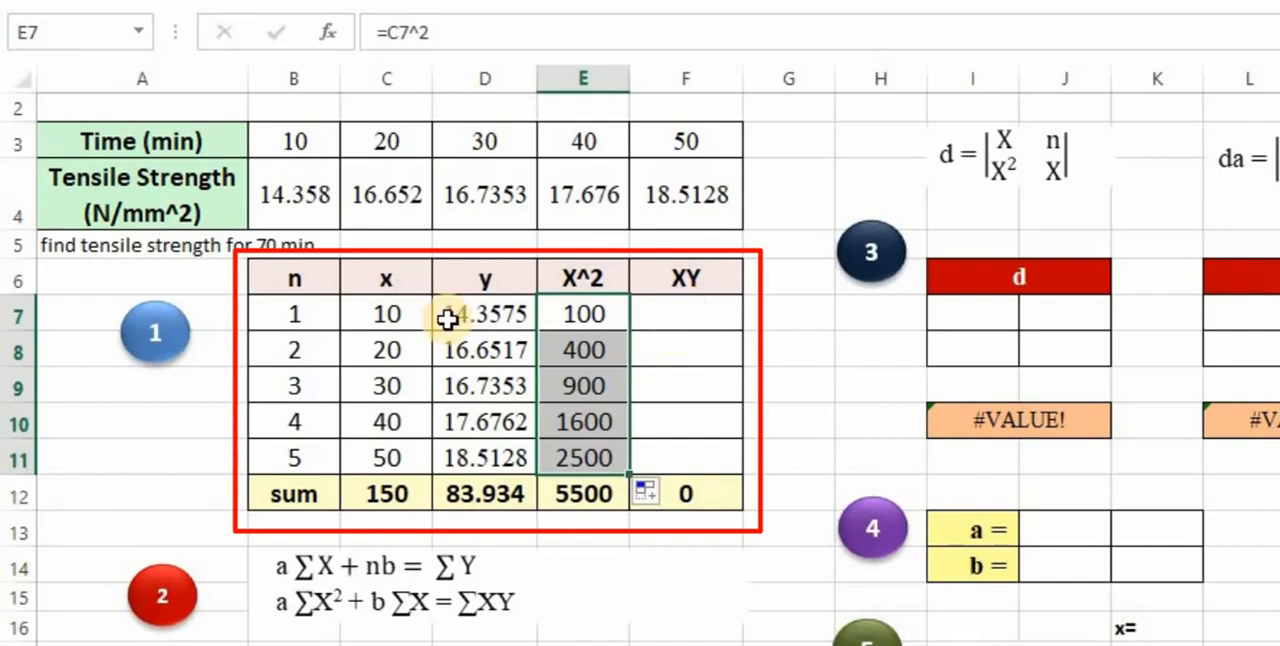
- Calculate the product of x and y in F7 with =C7*D7 and fill the formula down to F11
left_click(693, 312)
type("=")
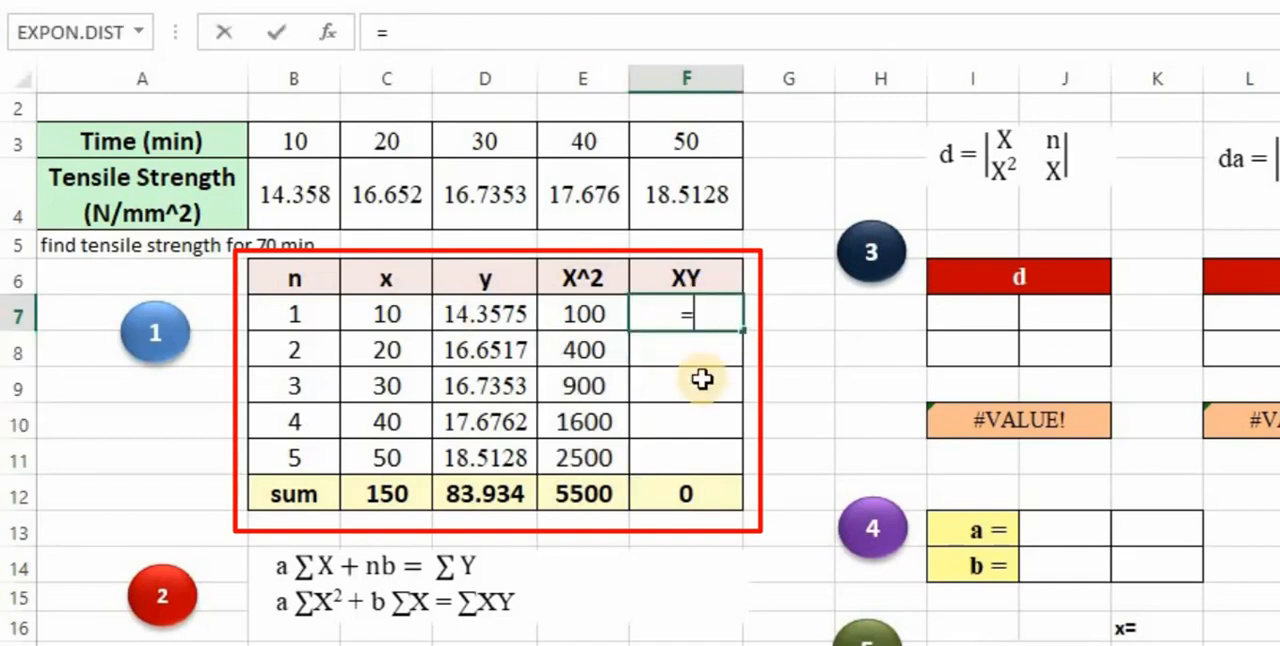
left_click(380, 316)
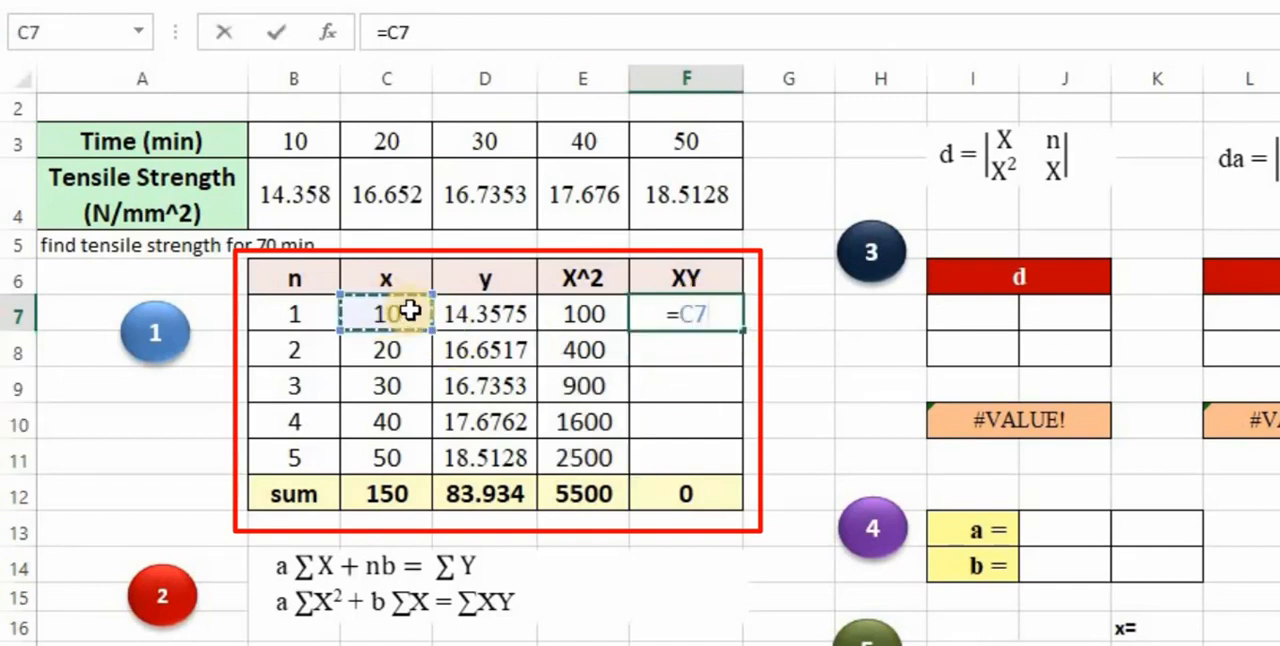
type("*")
left_click(518, 314)
key("Return")
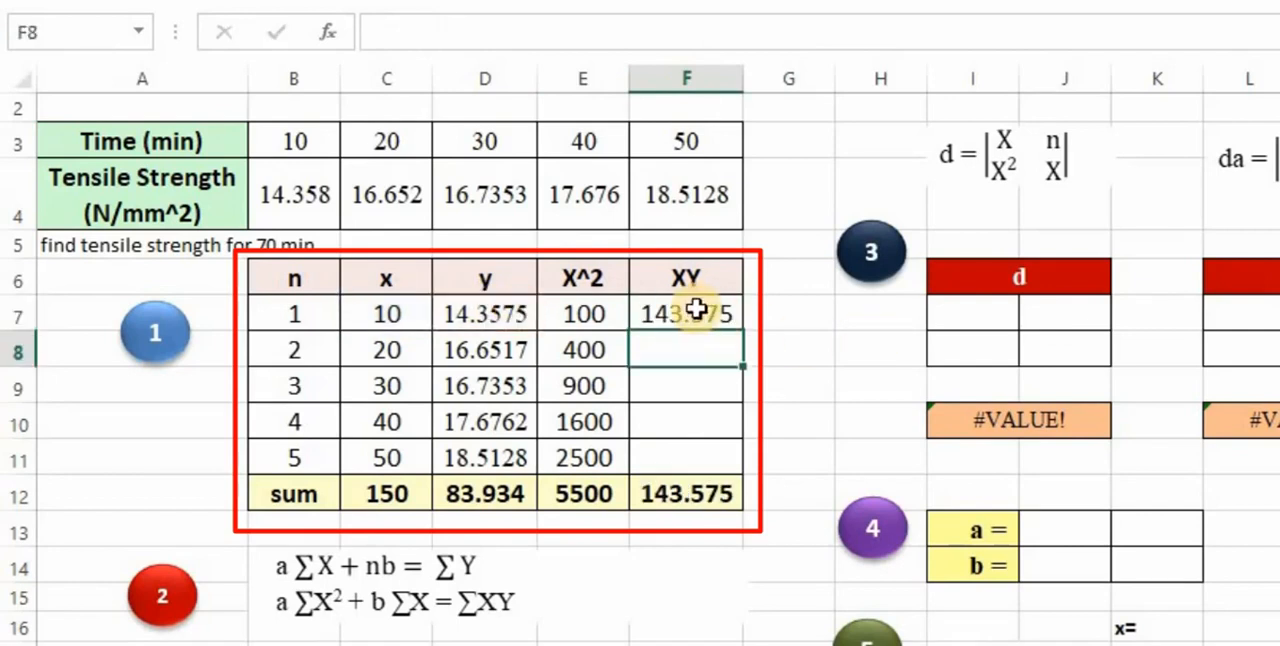
left_click(708, 312)
left_click_drag(745, 337, 744, 458)
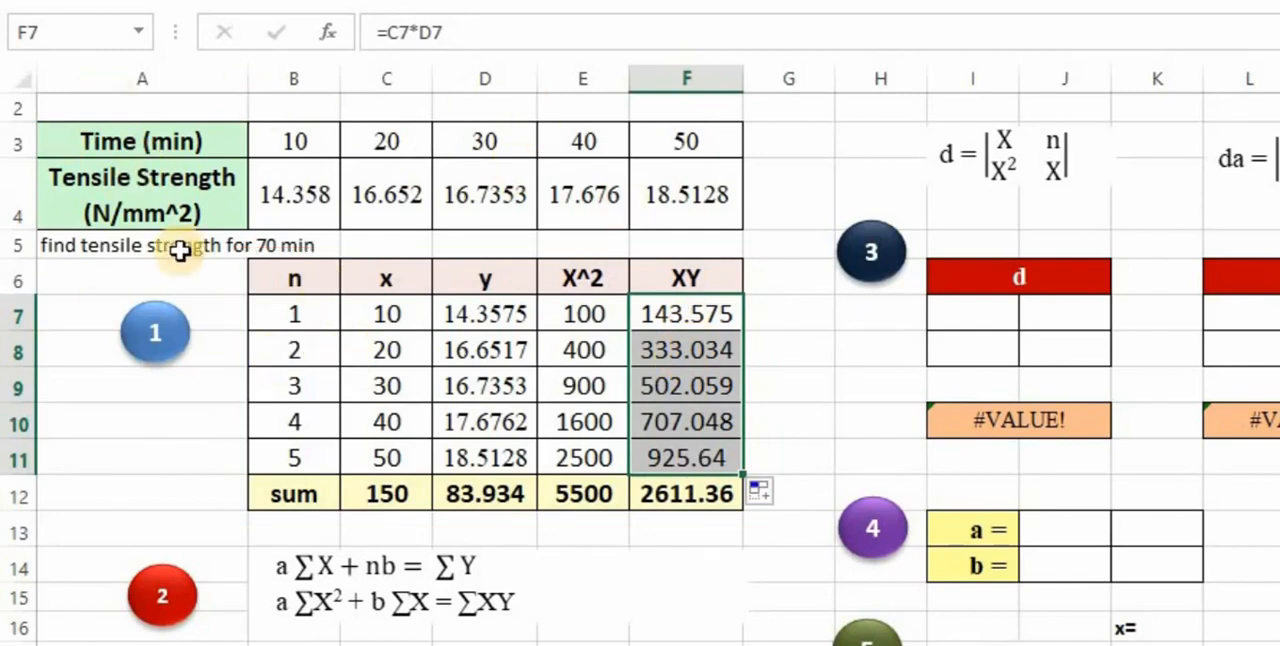
left_click(286, 141)
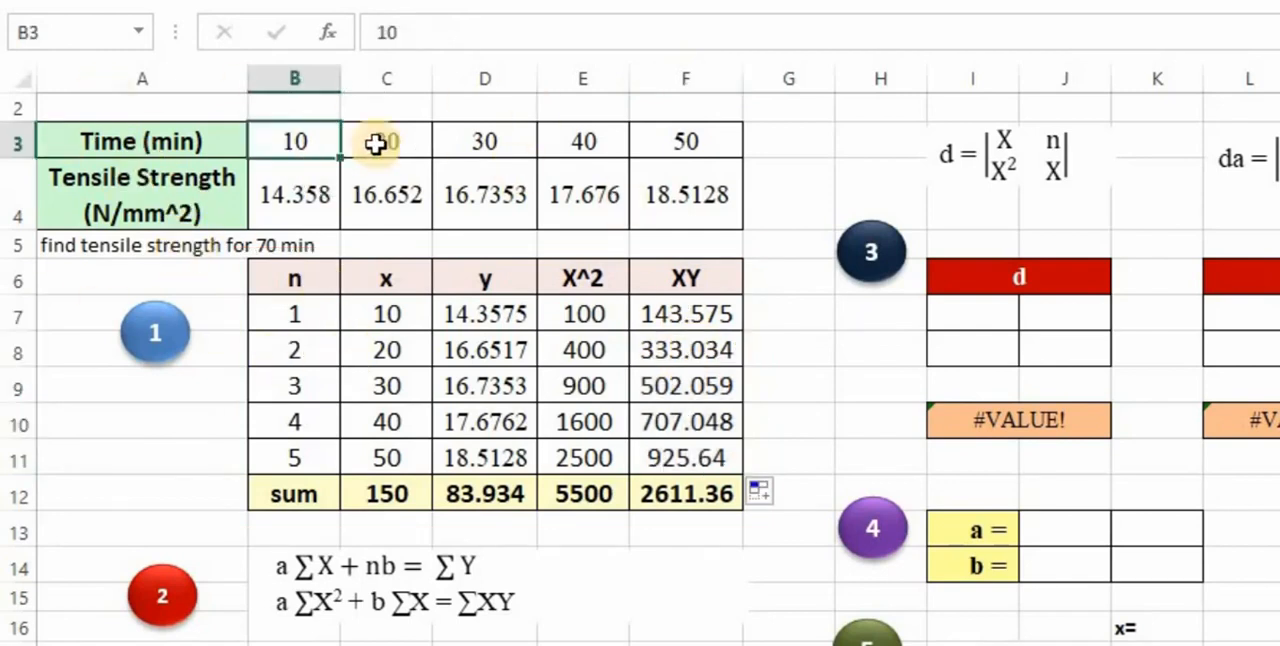
scroll(287, 200, "up", 1)
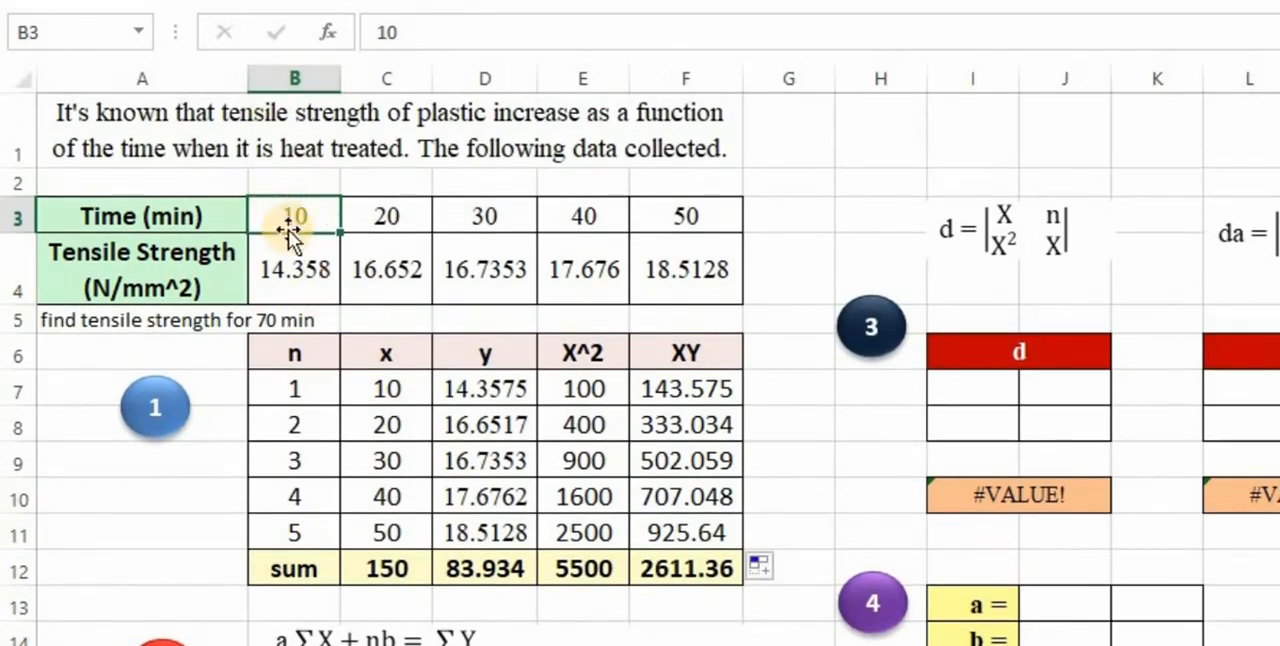
- Examine the tensile strength against heat treated time chart on Sheet1 and the totals in C12 to F12 of the plastic strength sheet
left_click(690, 209)
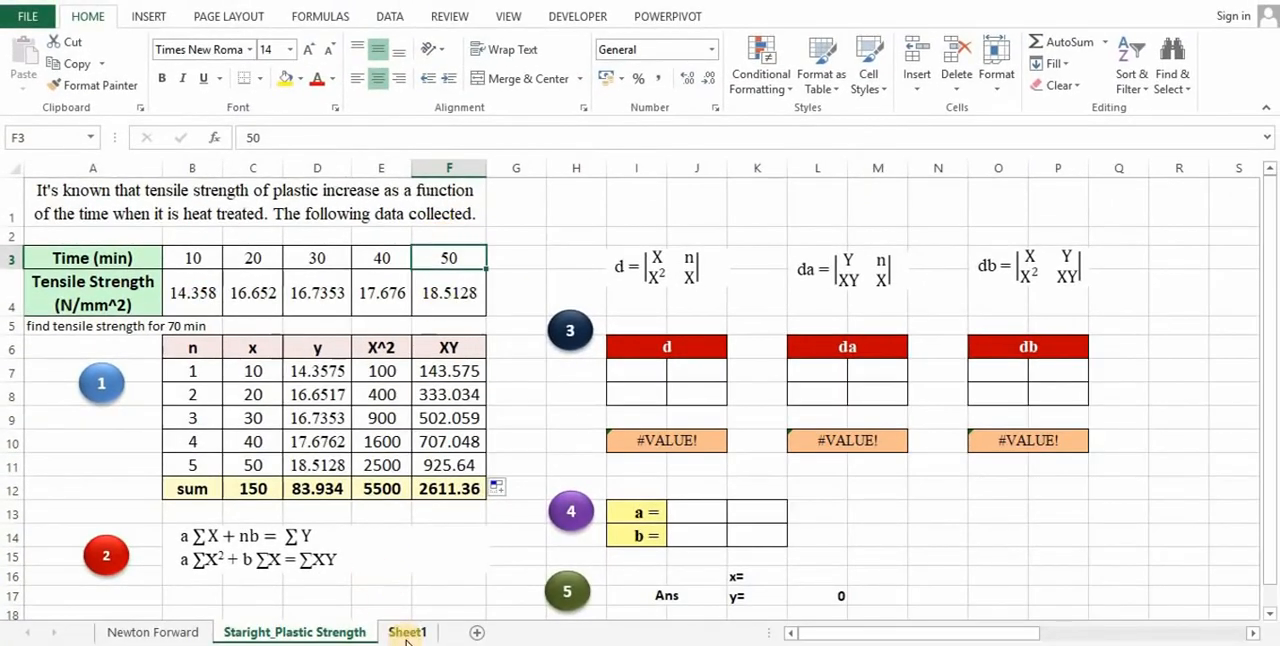
left_click(406, 634)
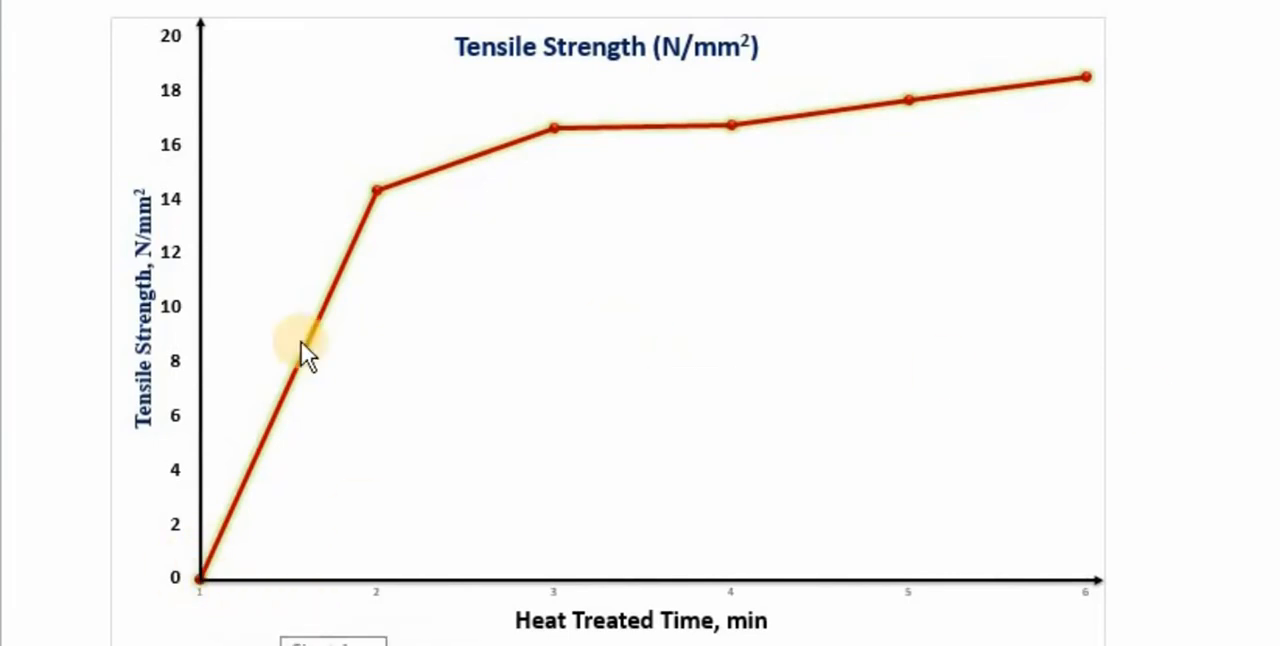
mouse_move(385, 188)
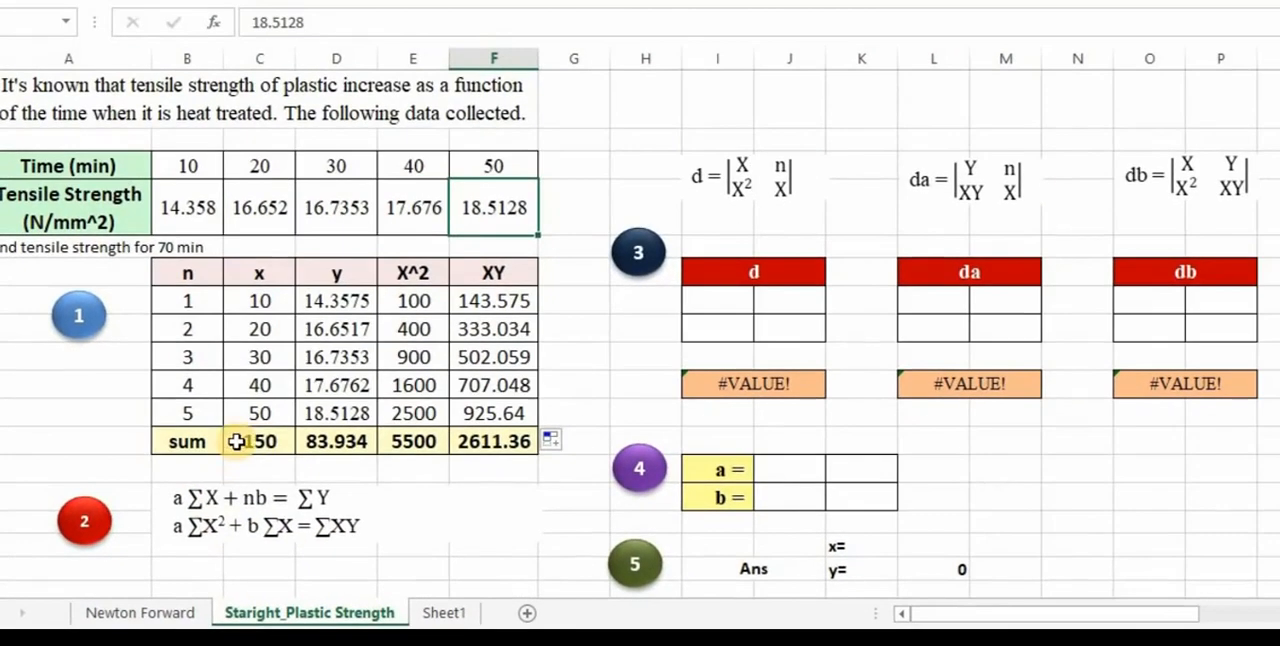
left_click_drag(262, 441, 500, 441)
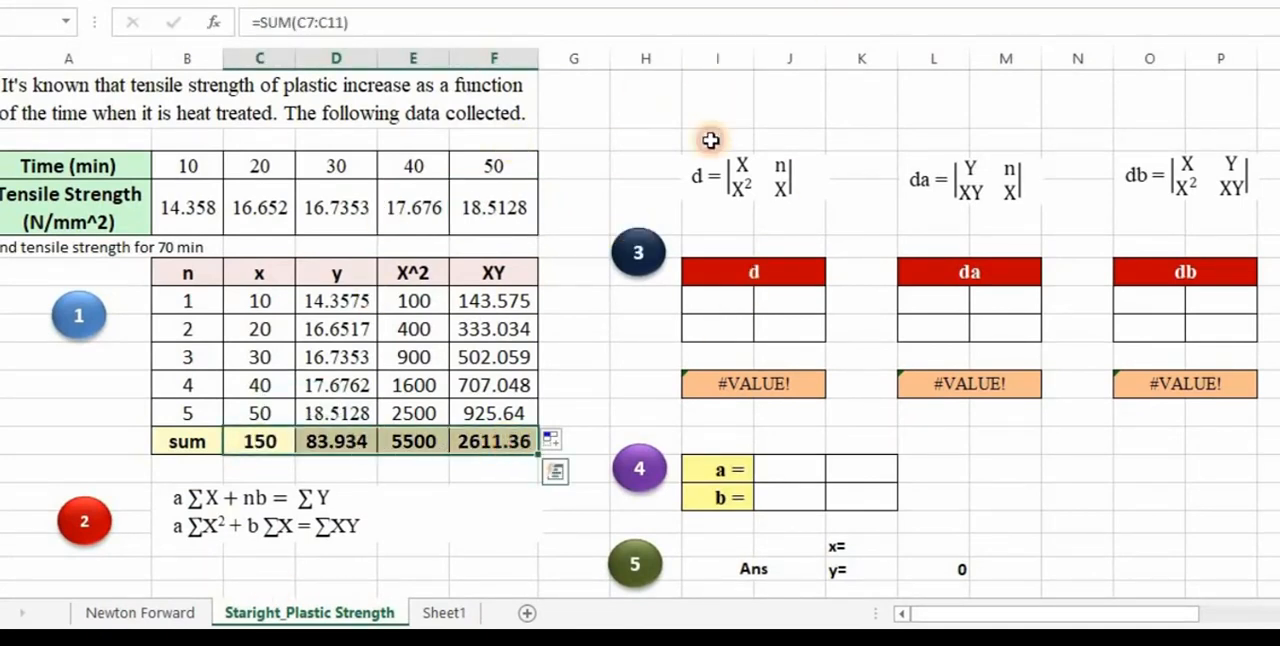
- Merge cells I1 to K1 into a single cell above the d determinant formula
left_click(709, 125)
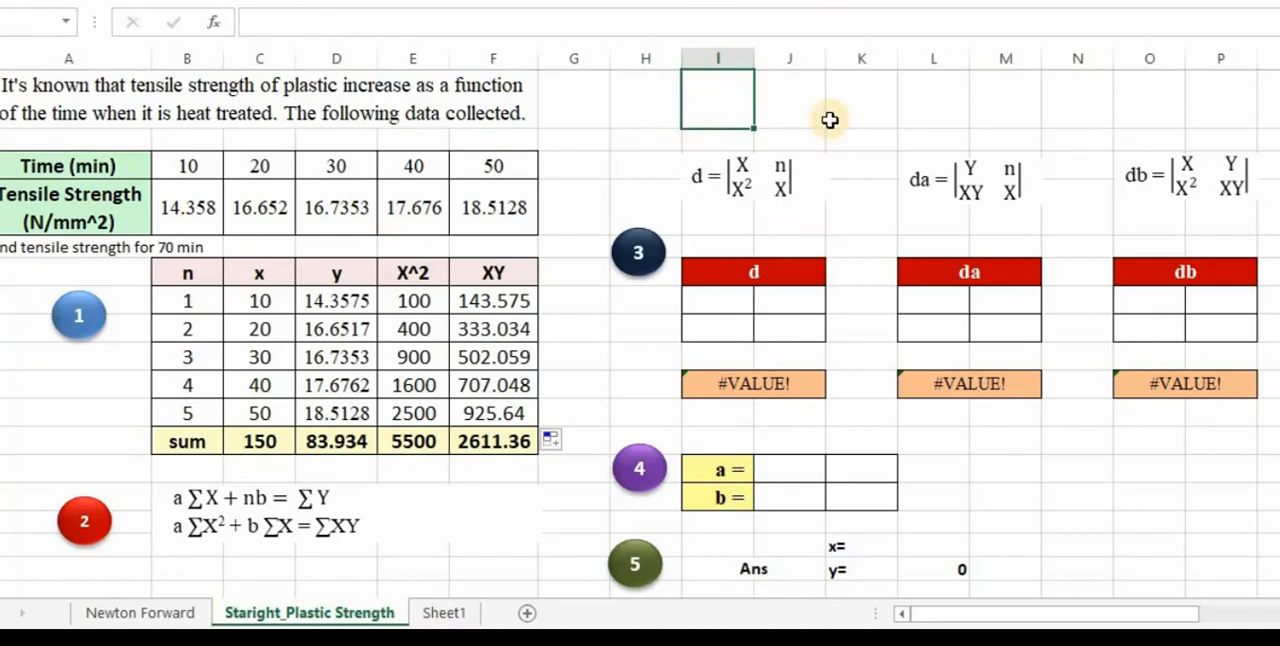
left_click_drag(734, 109, 837, 109)
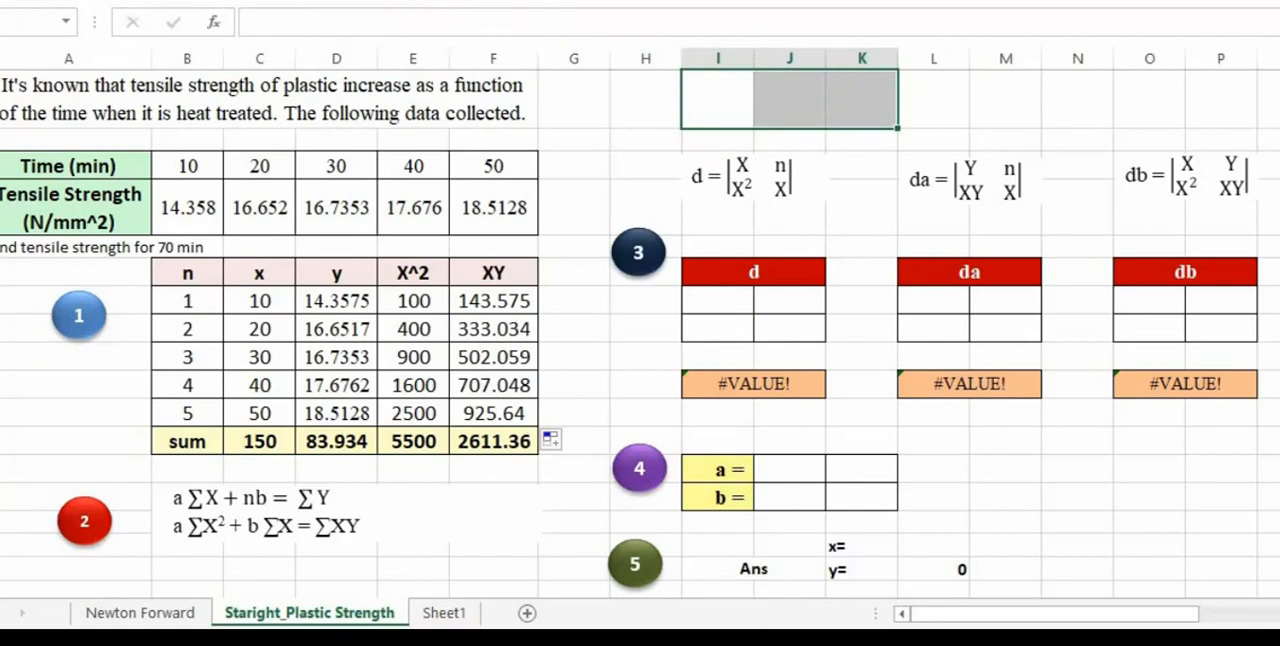
left_click(700, 2)
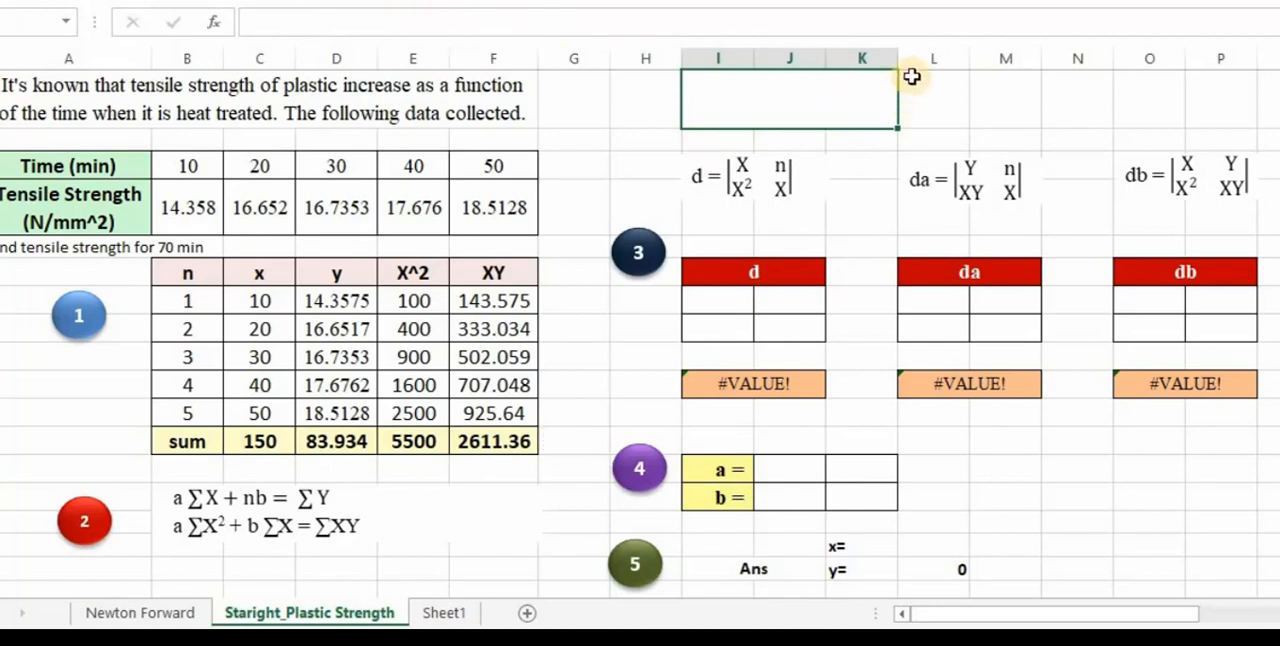
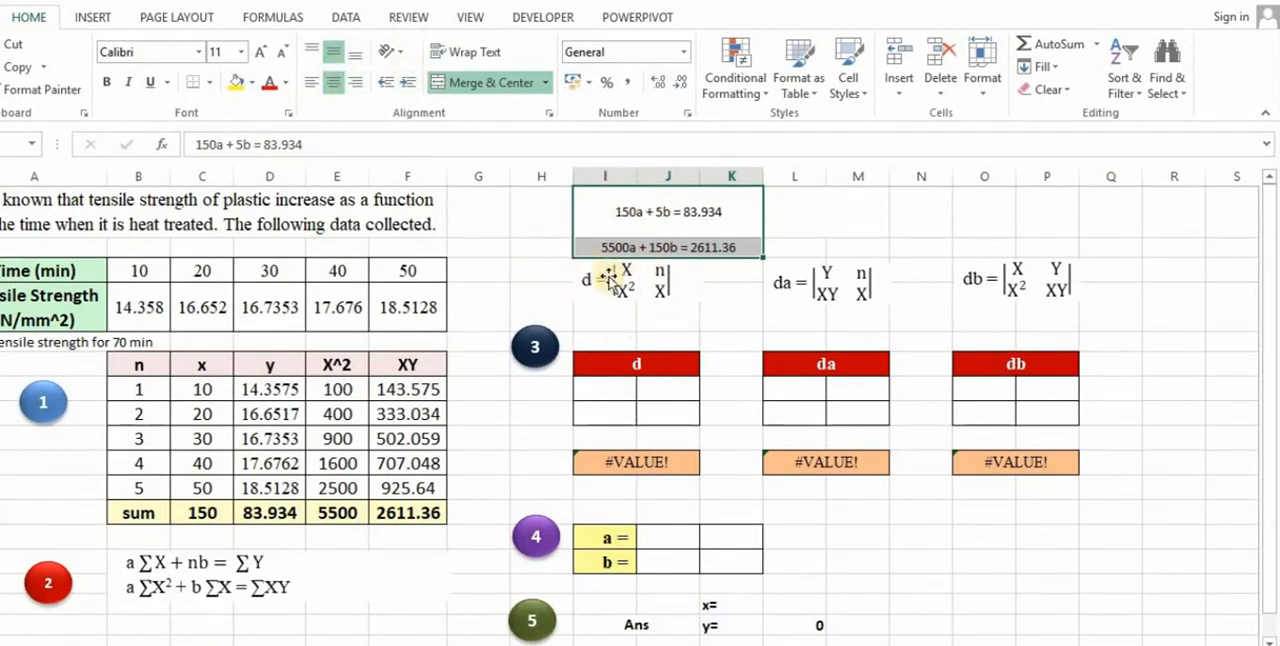
- Fill the d matrix with 150 and 5 in its first row and 5500 and 150 in its second row
left_click(486, 220)
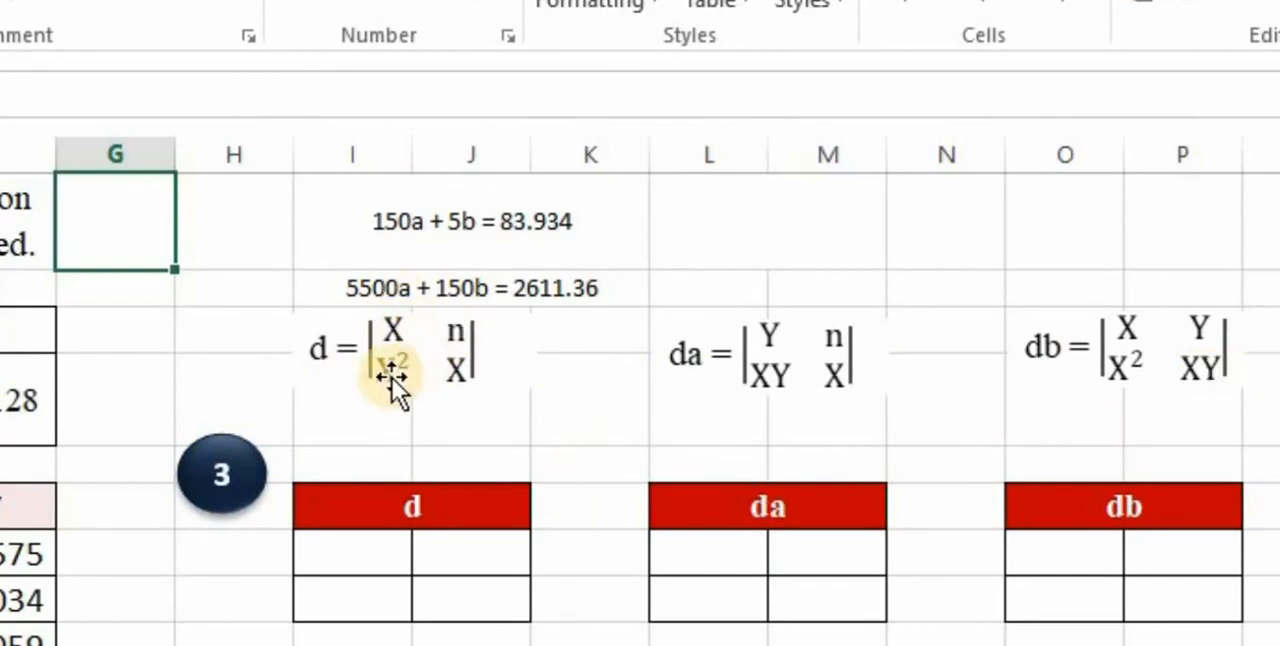
left_click(372, 557)
type("150")
left_click(380, 592)
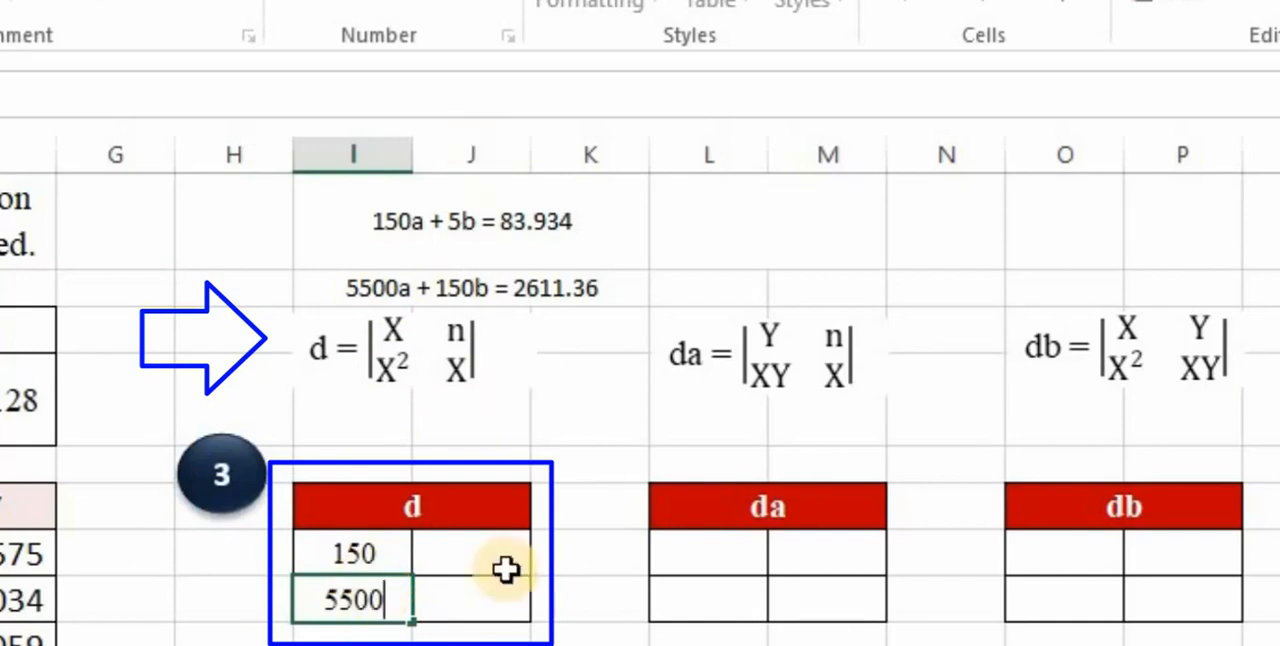
left_click(486, 551)
type("5")
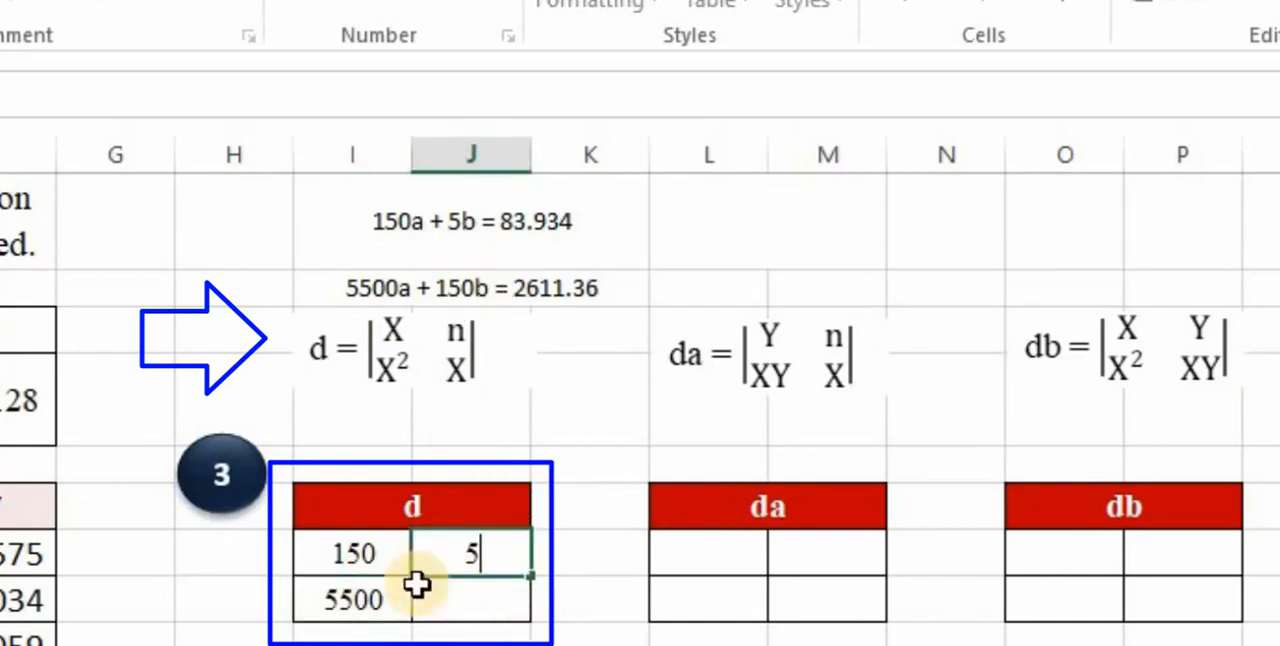
left_click(500, 602)
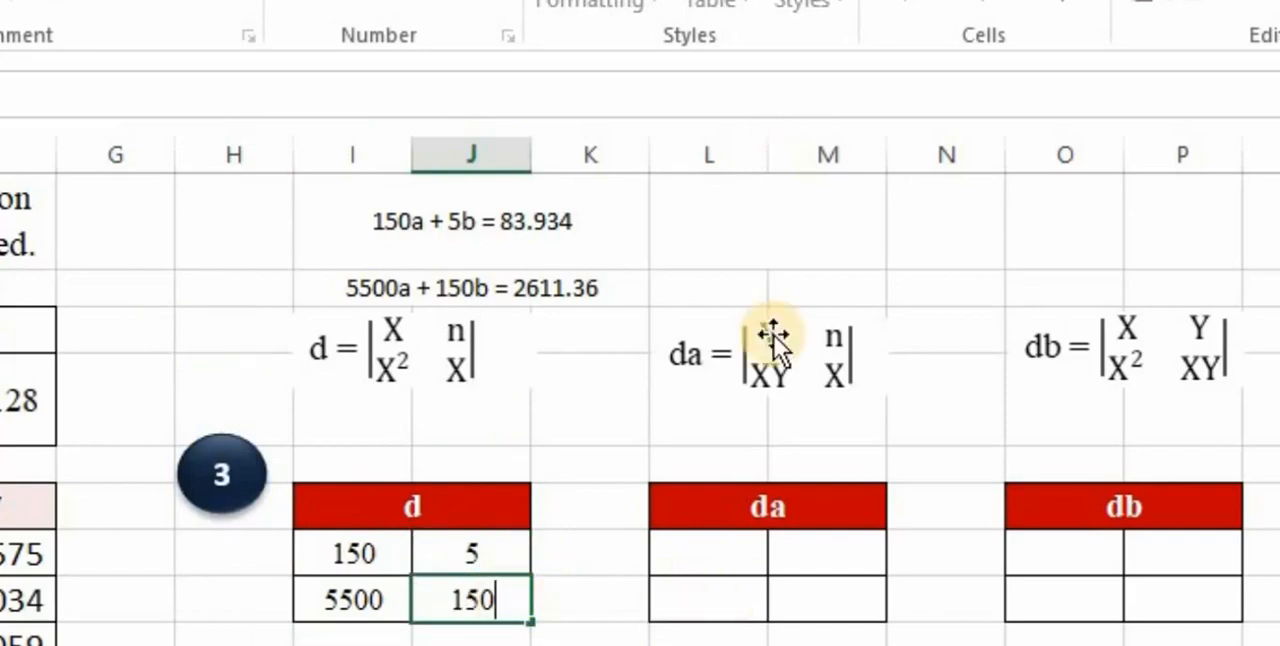
- Enter 83.934 and 2611.36 in the da matrix's first column and copy the d matrix's second column into its second column
left_click(711, 550)
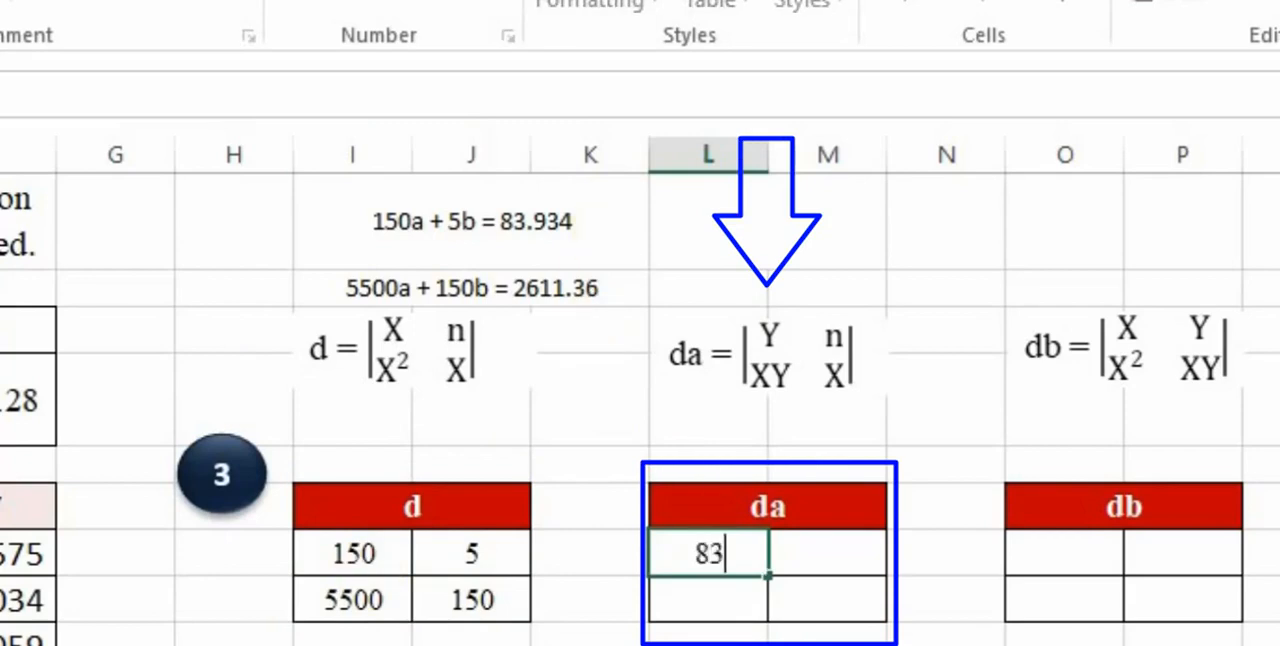
type("83.934")
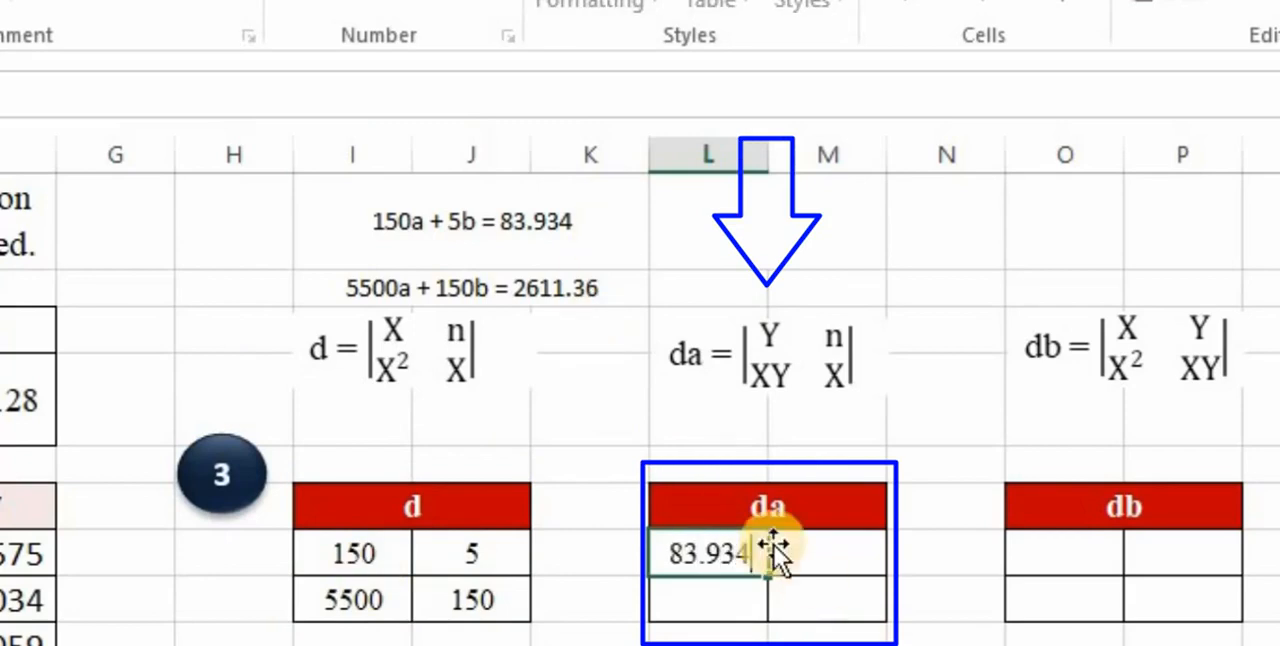
left_click(733, 614)
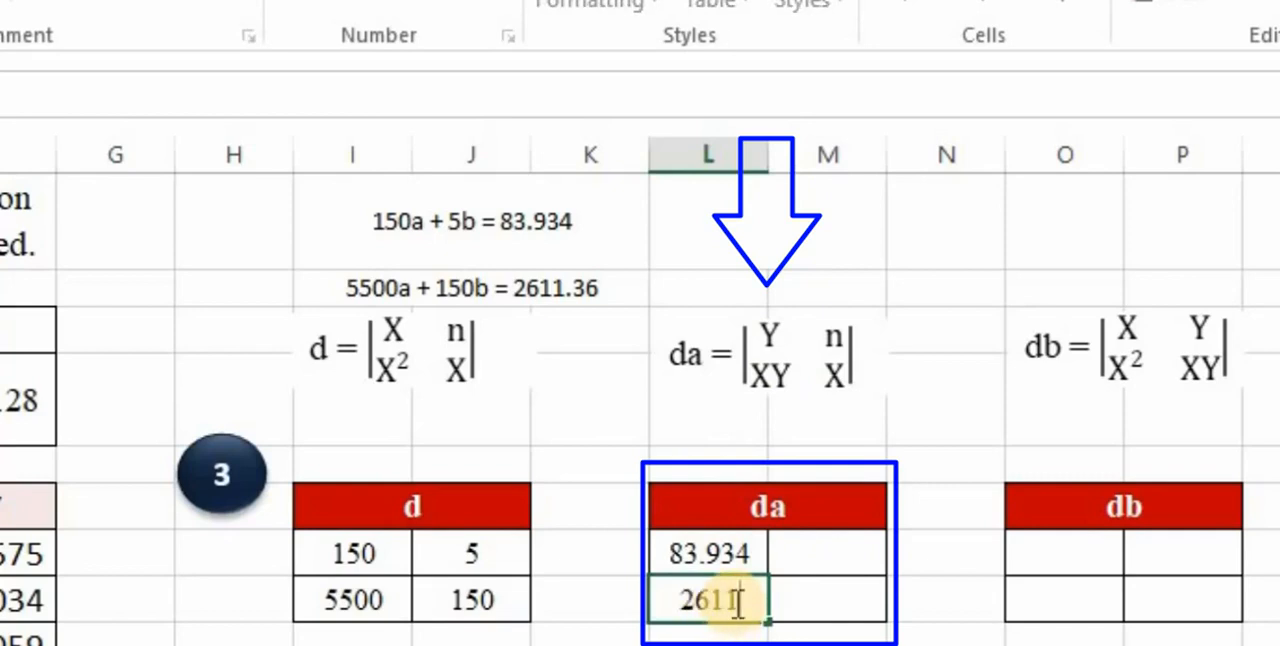
type("2611.36")
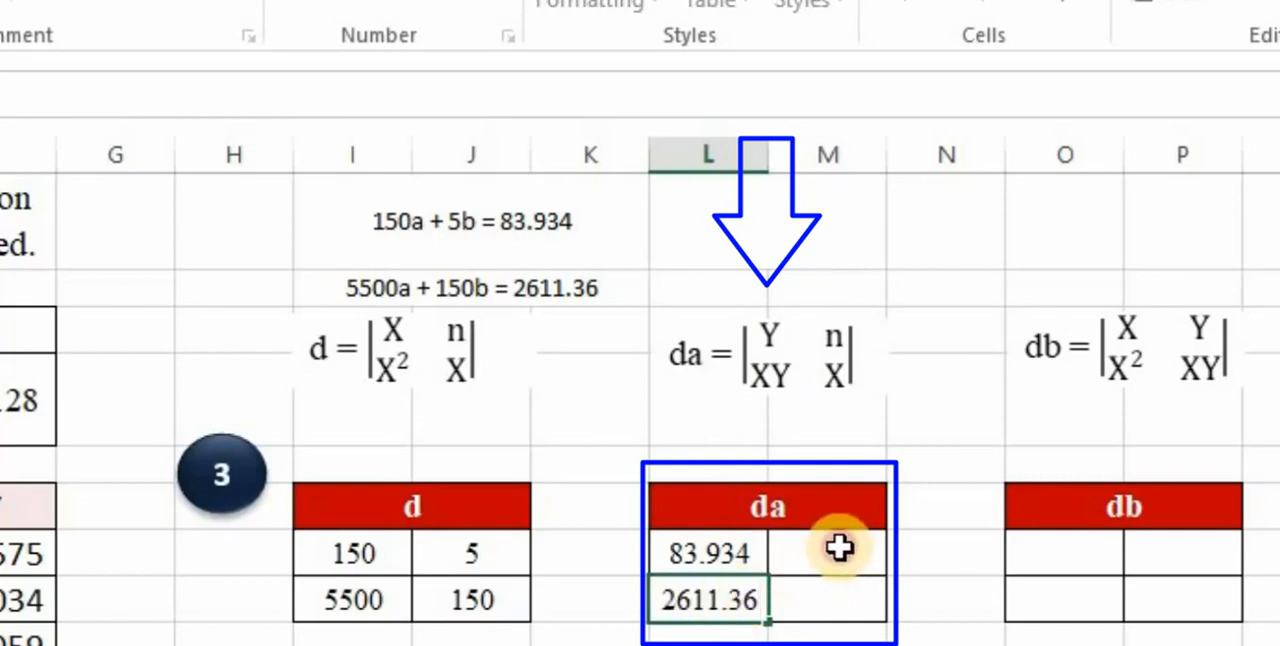
left_click(838, 547)
left_click(497, 604)
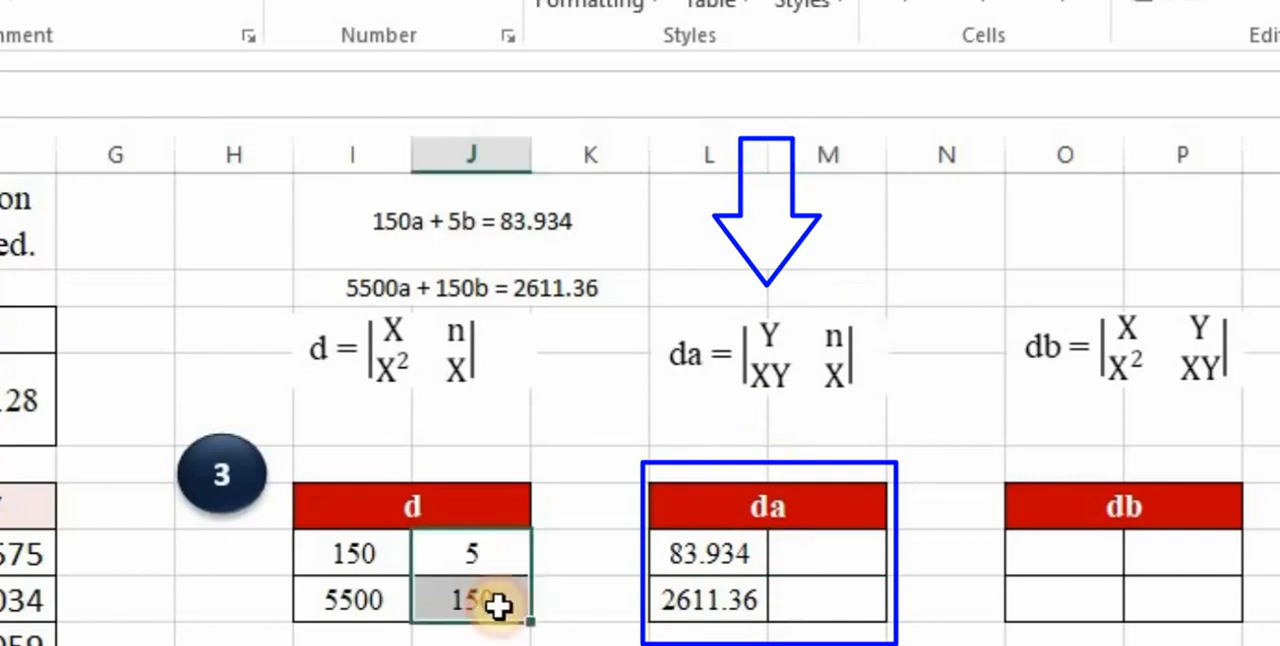
key("ctrl+c")
left_click(860, 556)
key("ctrl+v")
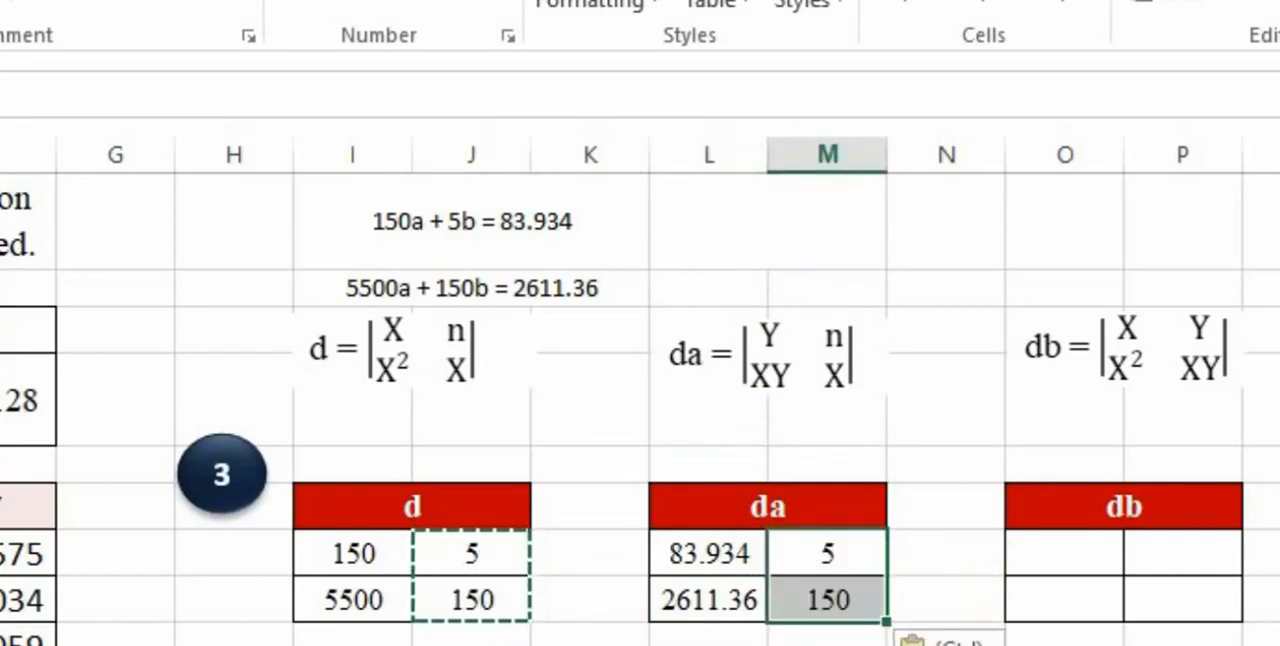
- Fill the db matrix by copying the d matrix's first column into its first column and the da matrix's first column into its second
left_click_drag(717, 557, 718, 594)
key("ctrl+c")
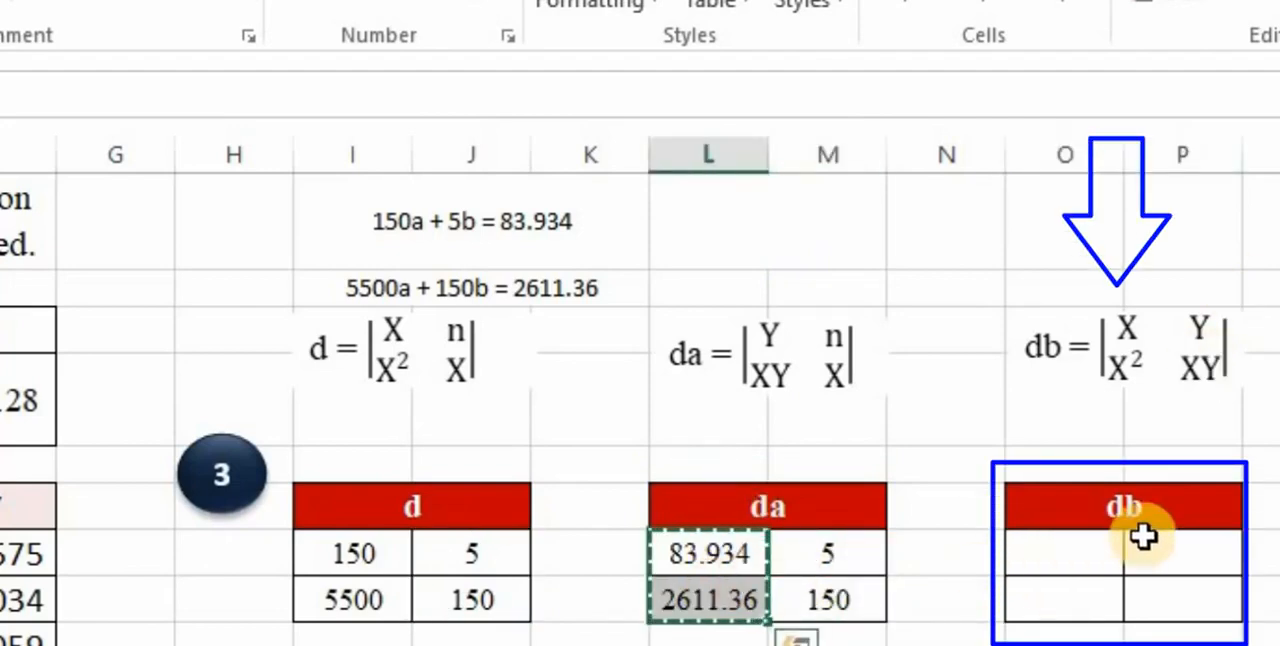
left_click(1196, 541)
key("ctrl+v")
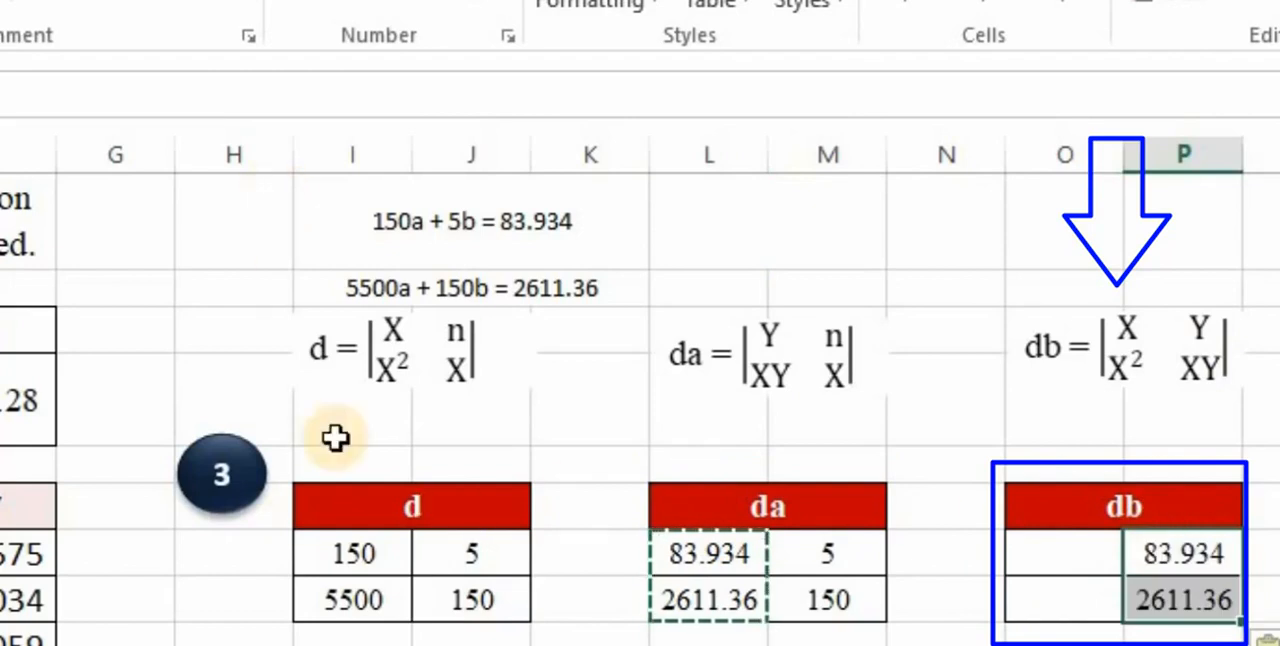
left_click_drag(385, 556, 380, 589)
key("ctrl+c")
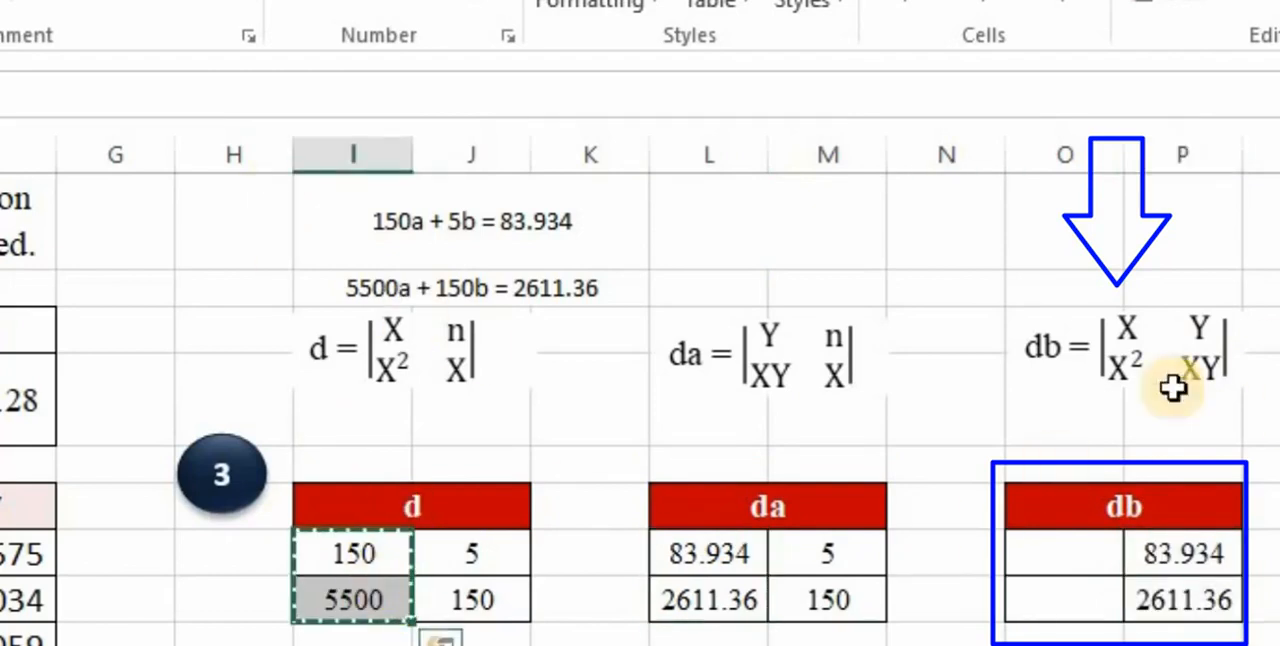
left_click(1063, 564)
key("ctrl+v")
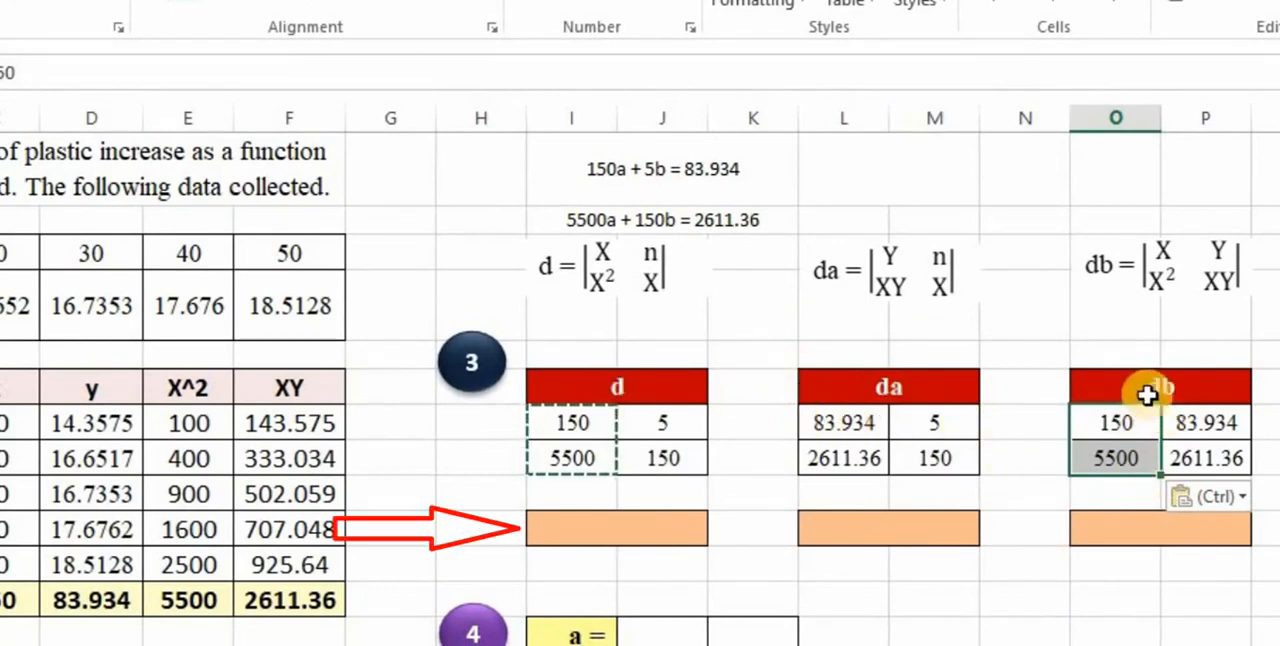
- Calculate the determinant of the d matrix in the orange cell below it with =MDETERM(I7:J8)
left_click(619, 537)
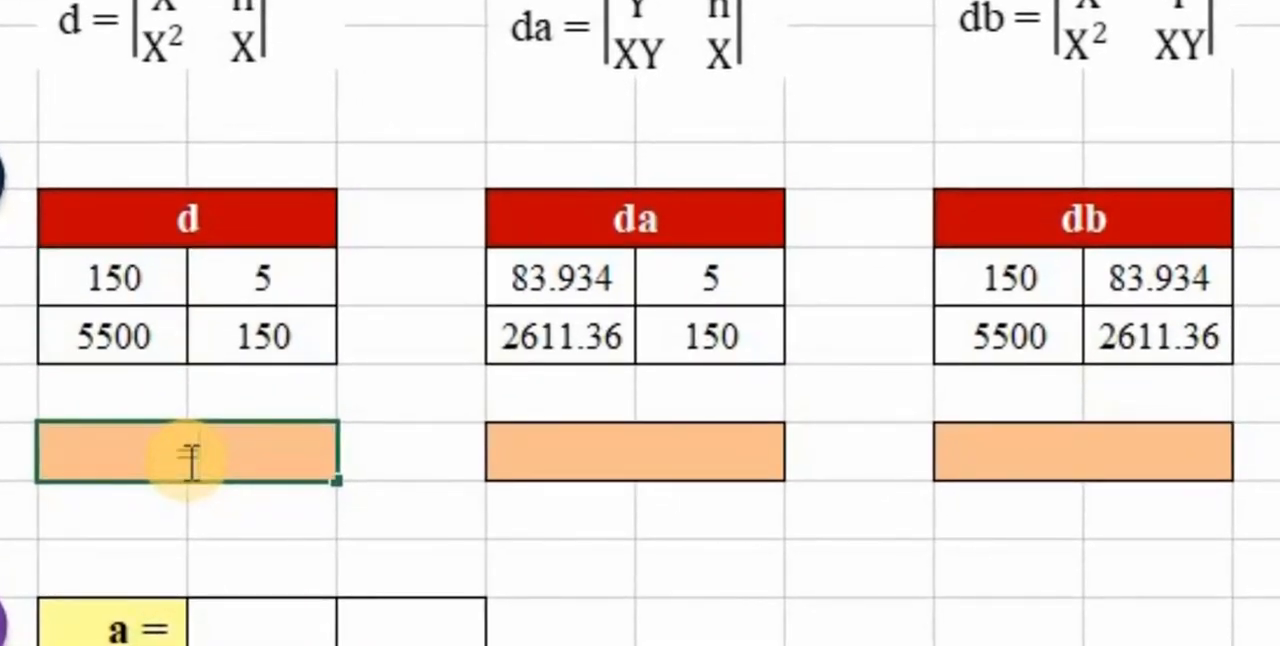
type("=m")
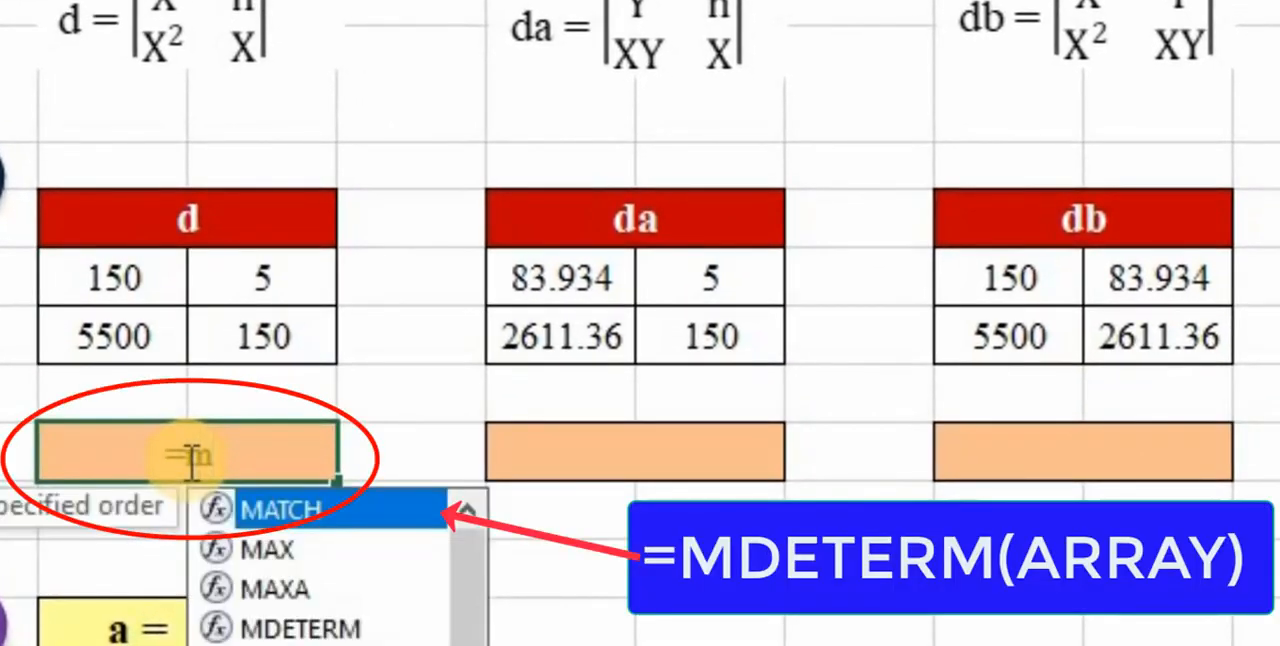
type("de")
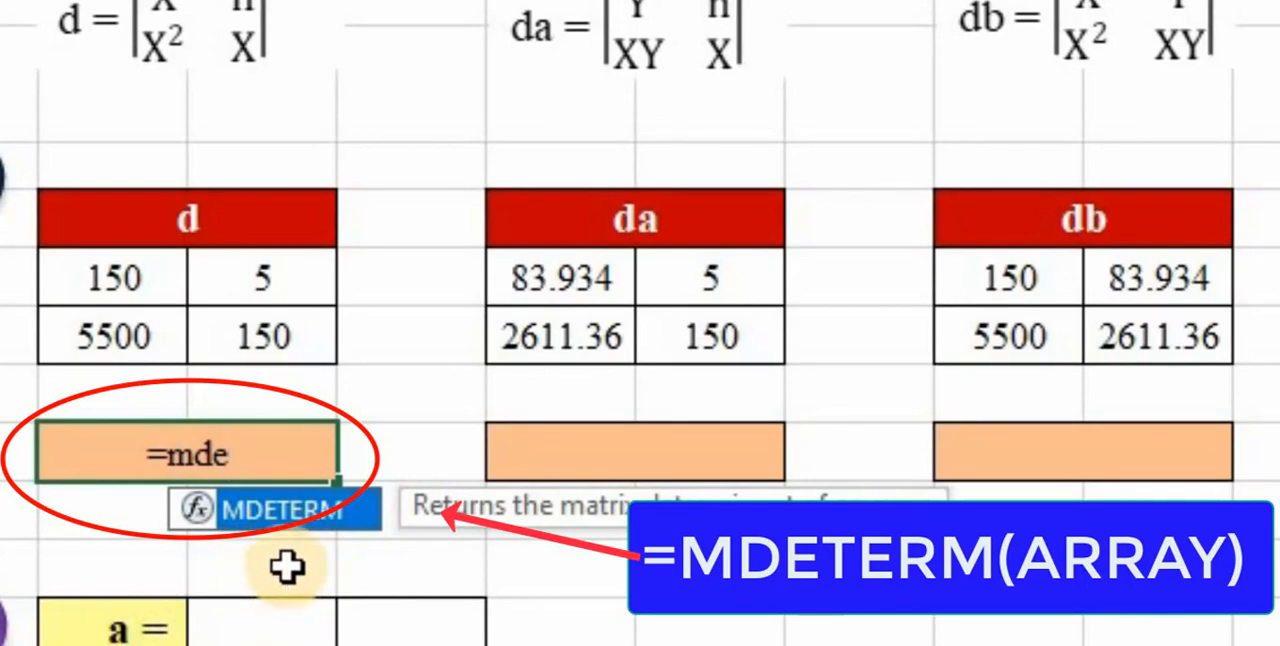
key("Tab")
left_click_drag(134, 281, 260, 336)
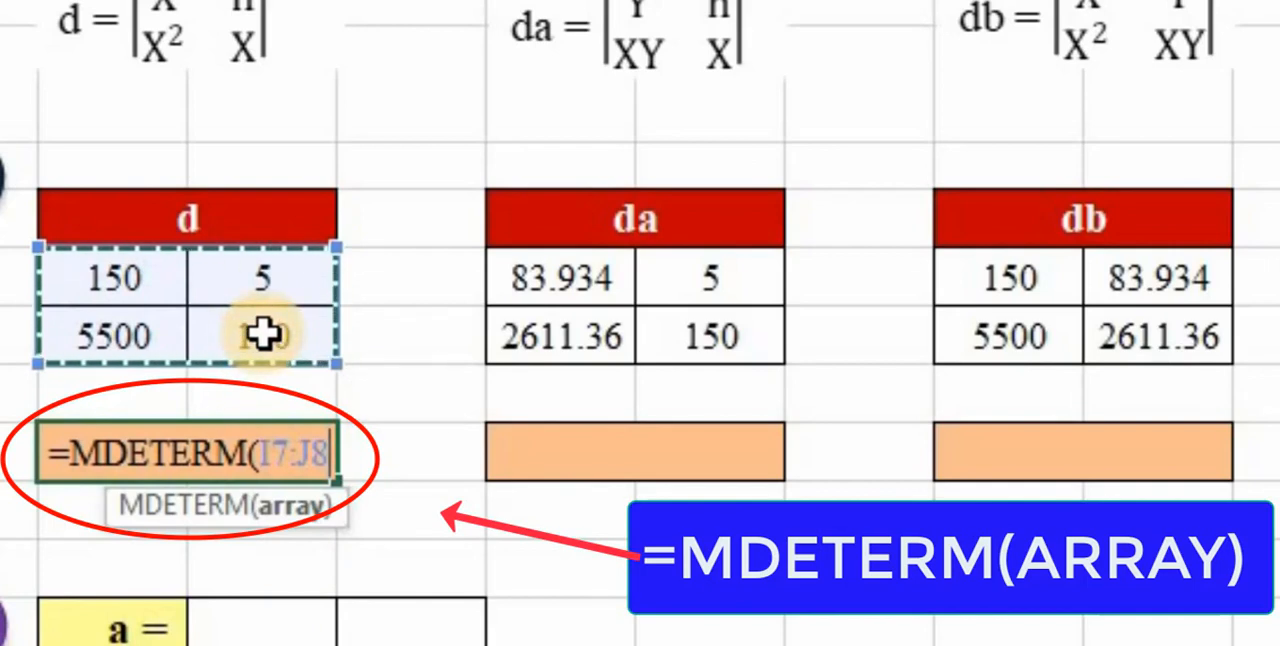
type(")")
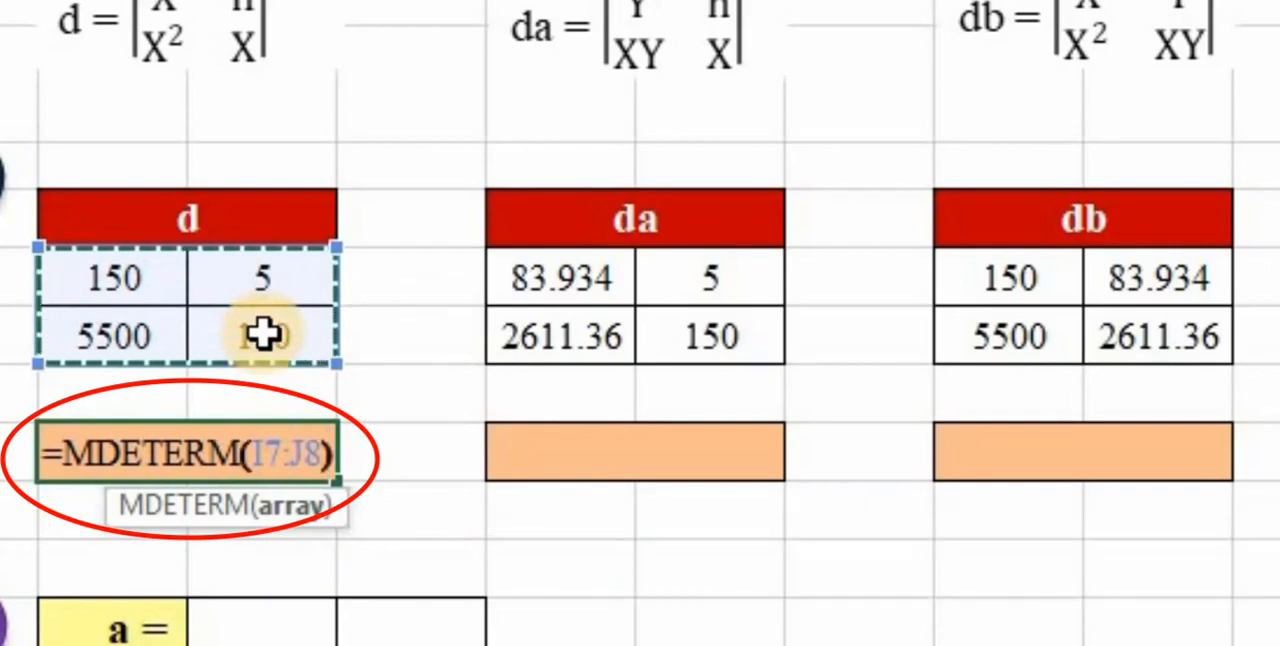
key("Return")
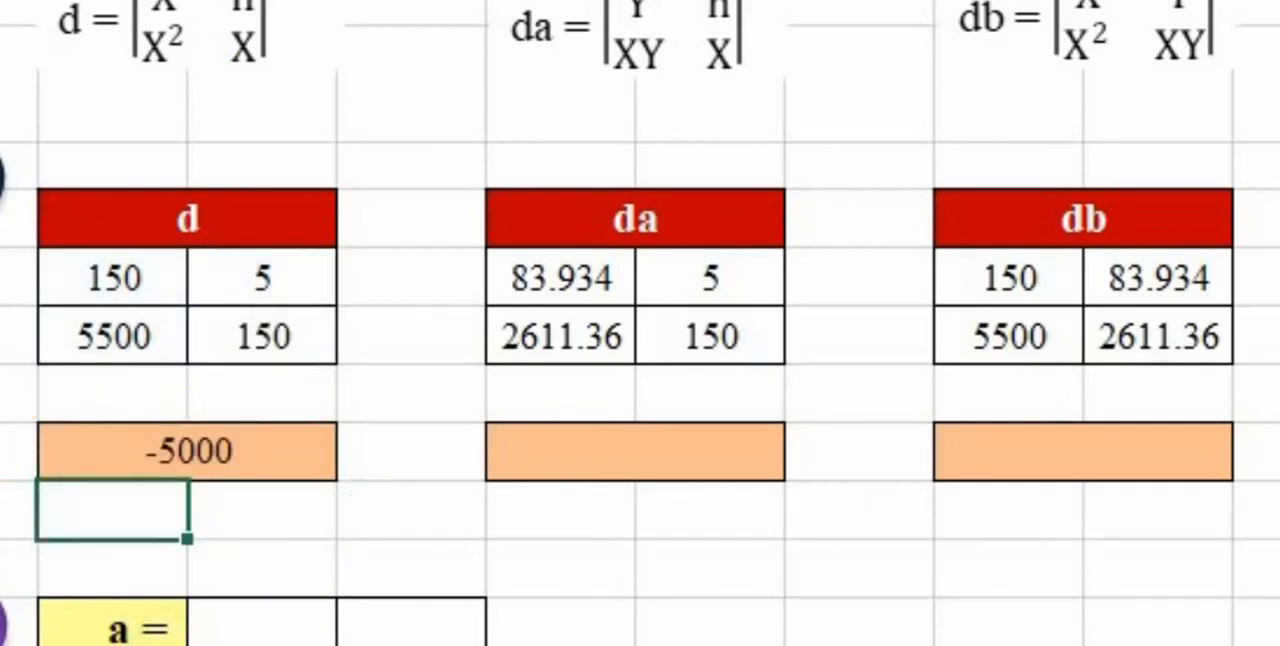
- Copy the d determinant formula into the orange result cells below the da and db matrices
left_click(246, 466)
key("ctrl+c")
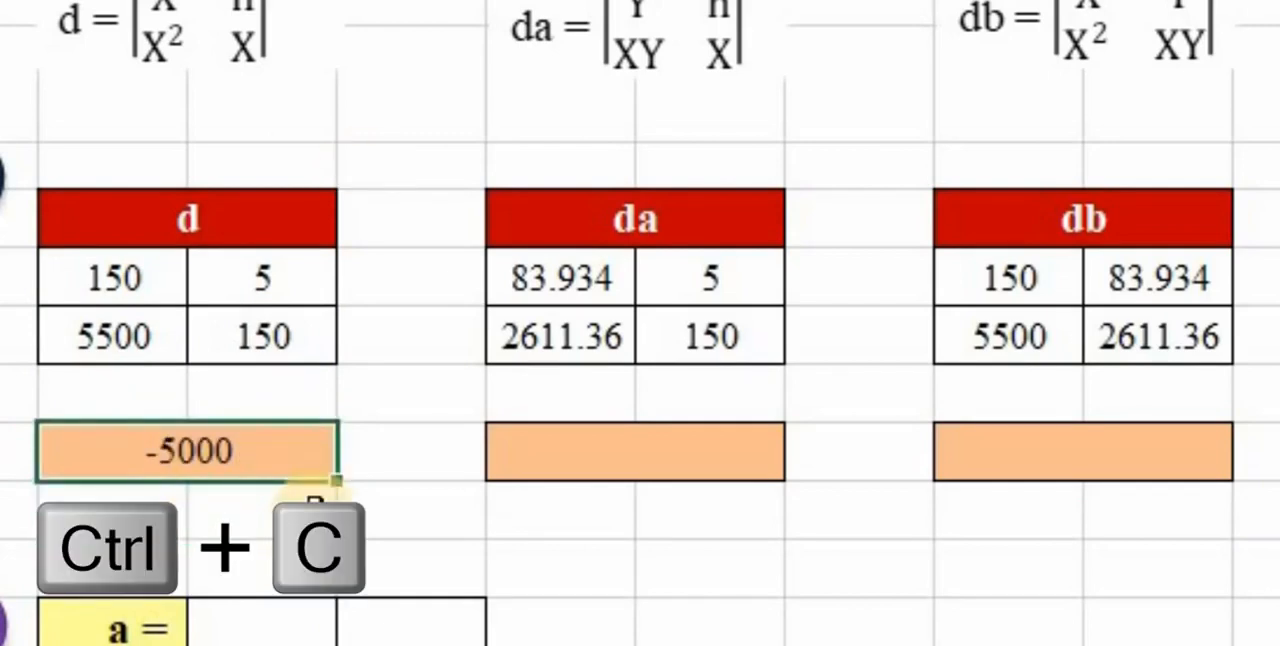
left_click(551, 457)
key("ctrl+v")
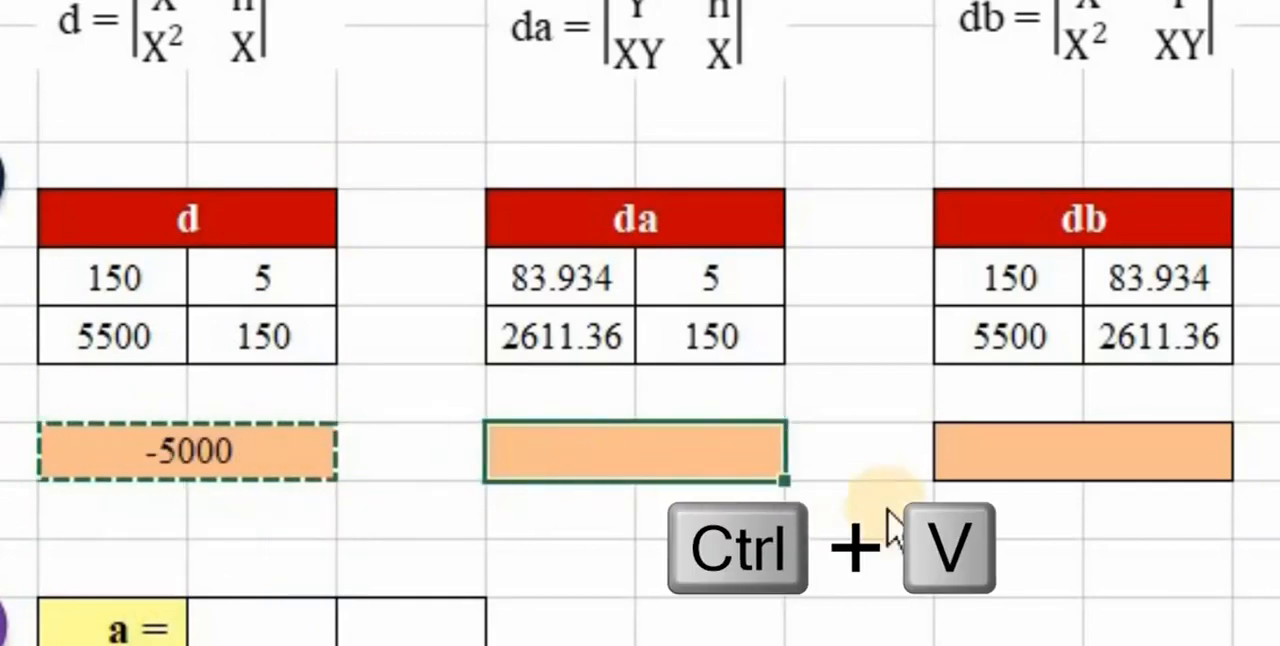
left_click(1013, 453)
key("ctrl+v")
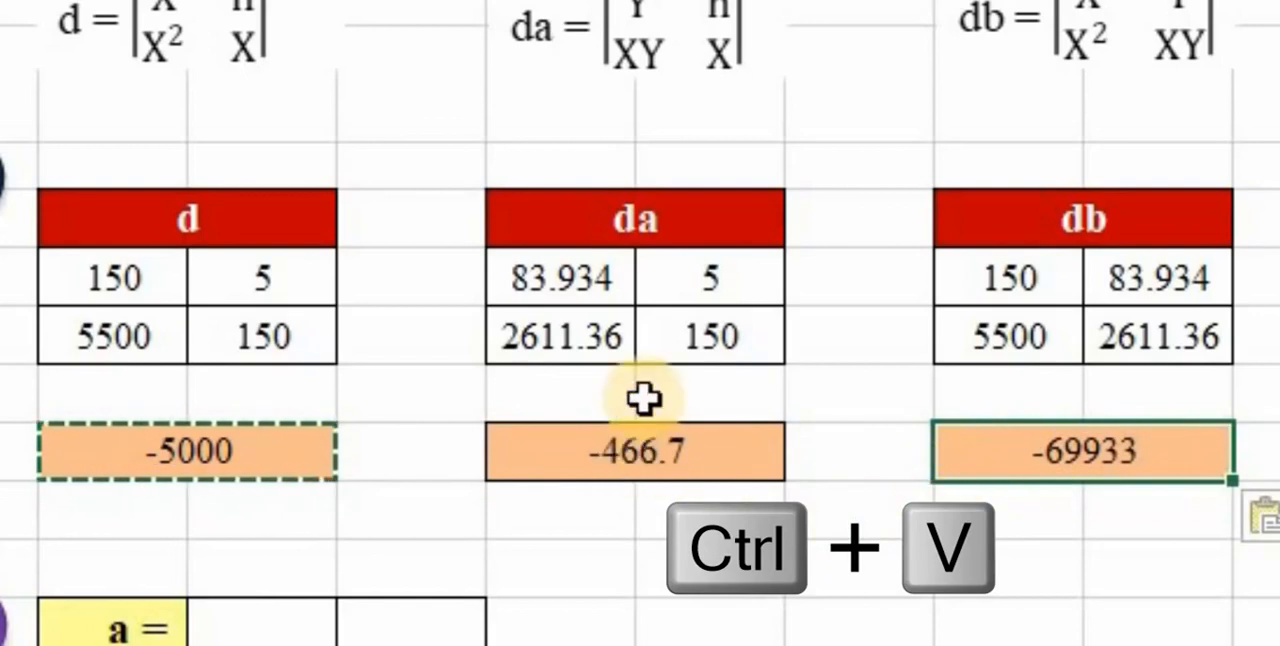
left_click(660, 462)
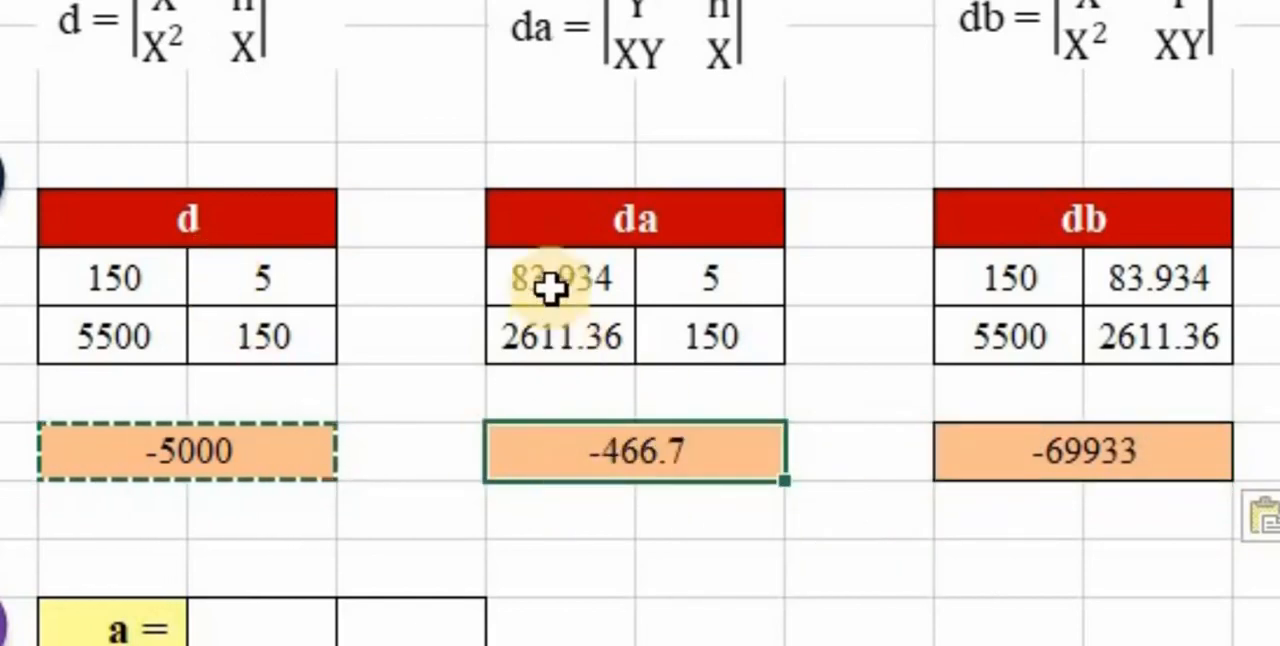
left_click_drag(607, 285, 683, 334)
left_click(699, 455)
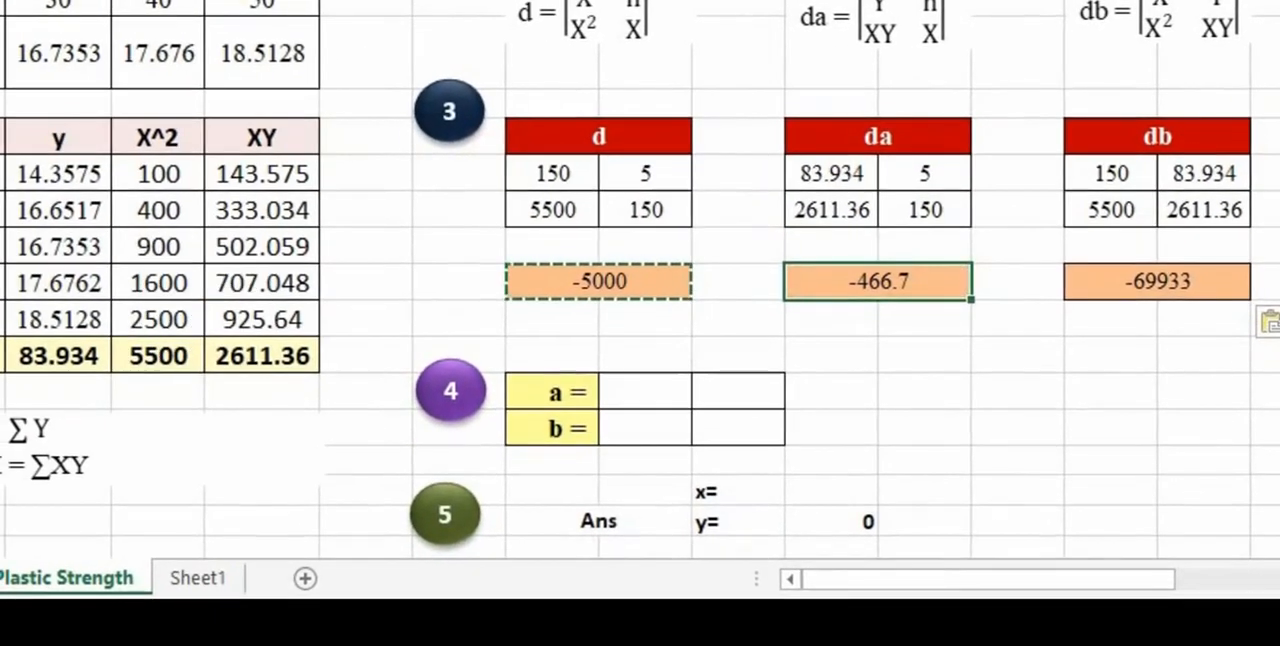
- Enter the text da/d beside a = and db/d beside b = in the coefficient table
left_click(301, 633)
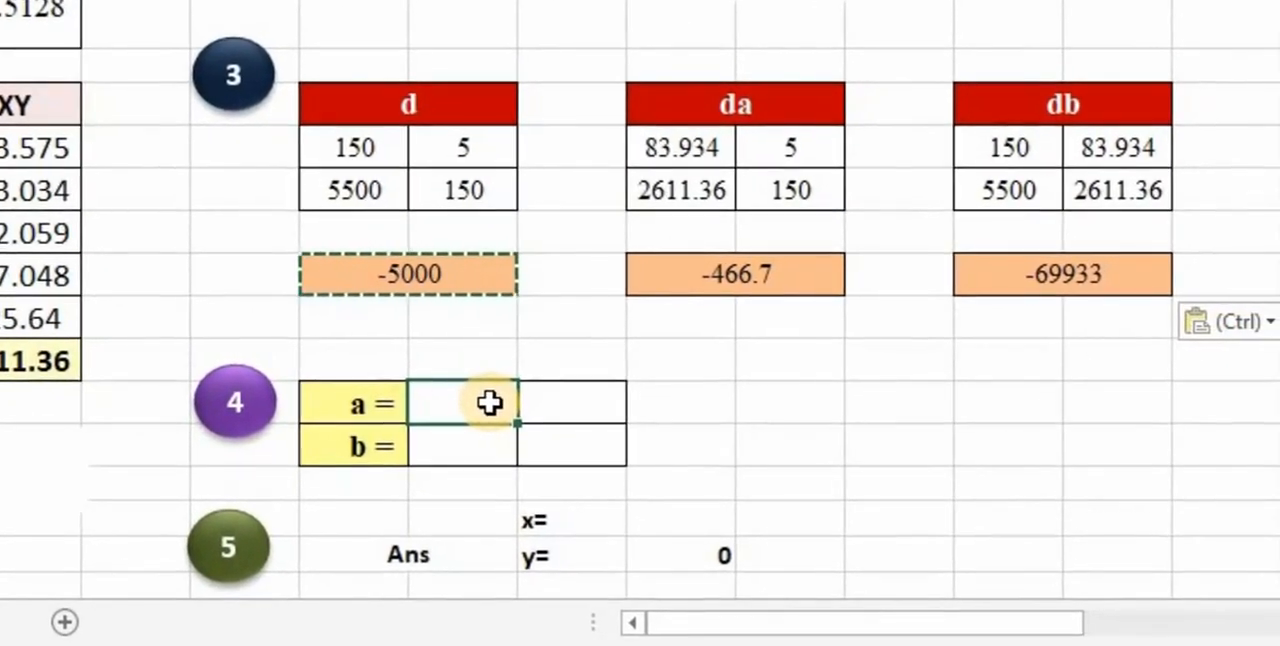
type("da/")
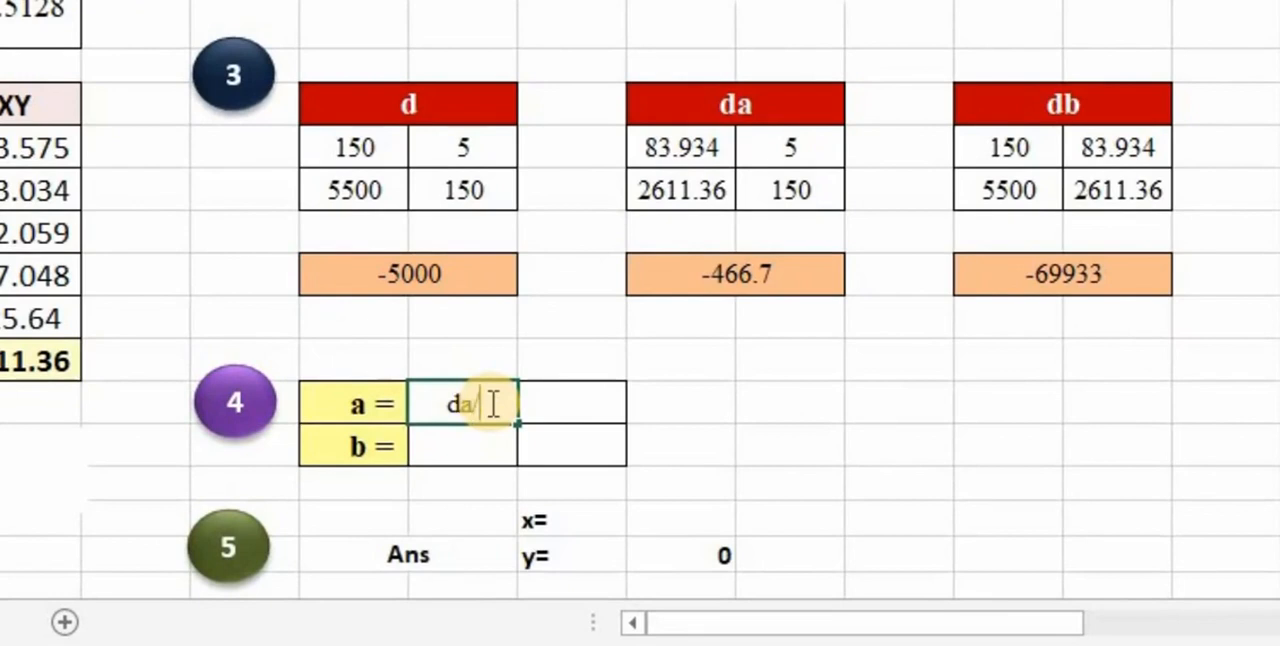
type("d")
left_click(484, 448)
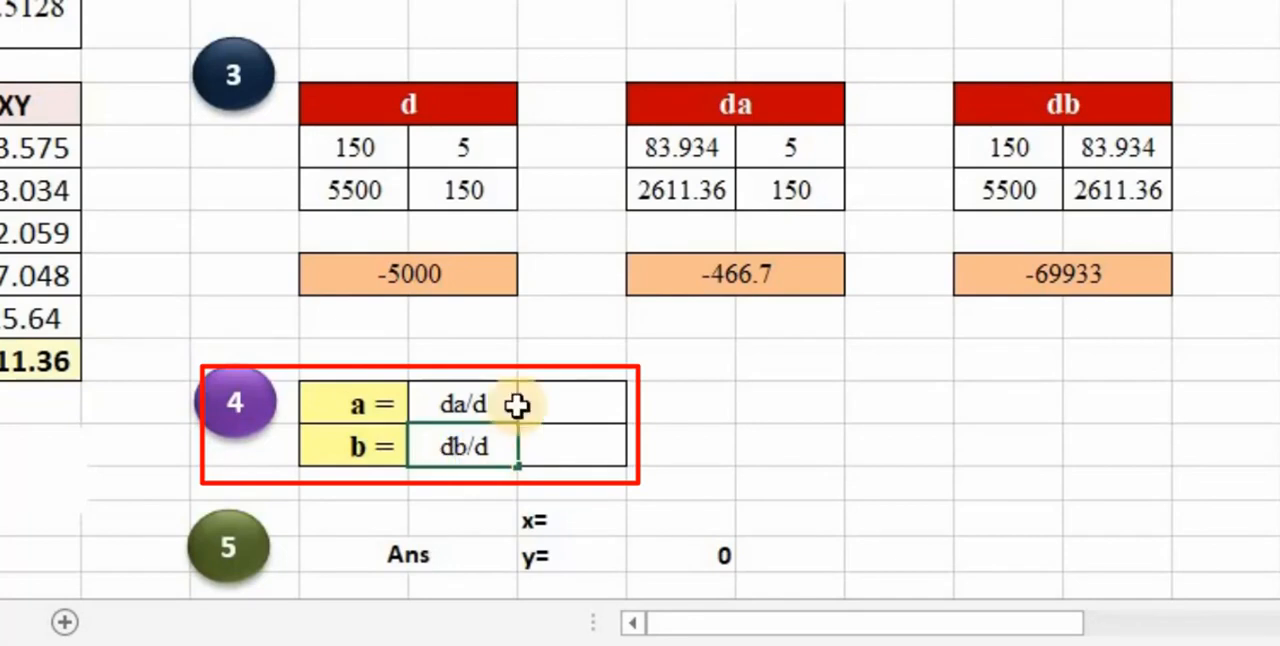
- Calculate coefficient a in the cell beside da/d by dividing the da determinant in L10 by the d determinant
left_click(571, 410)
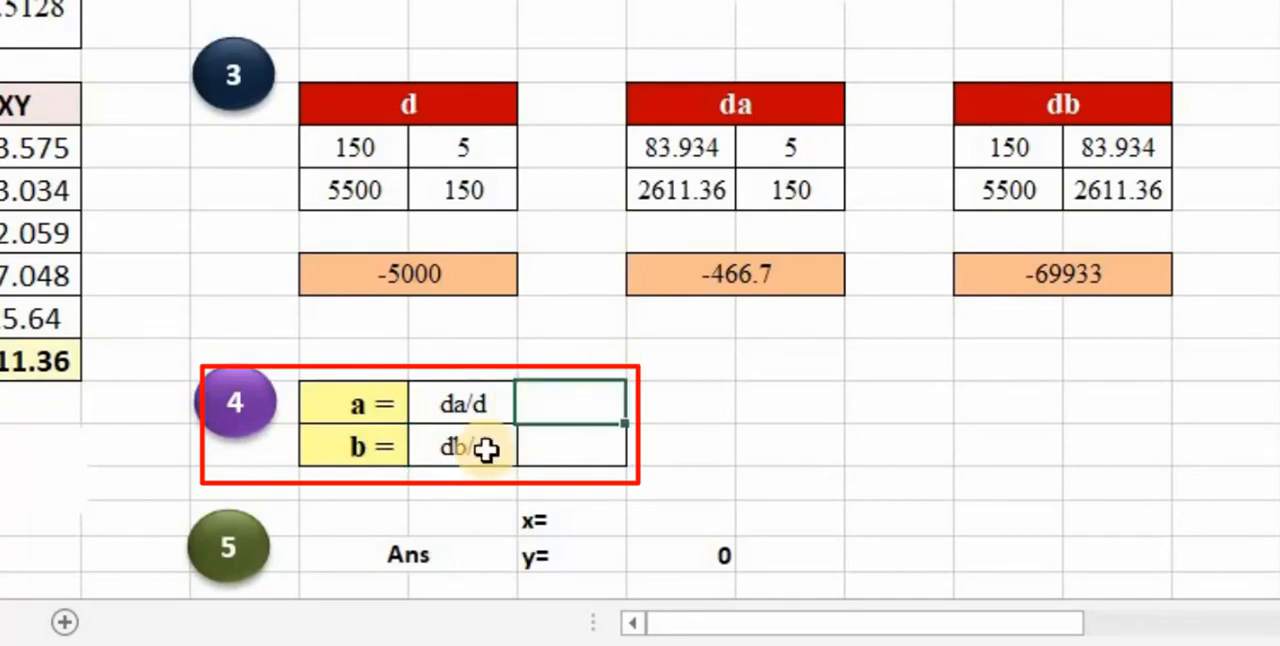
type("=")
left_click(747, 281)
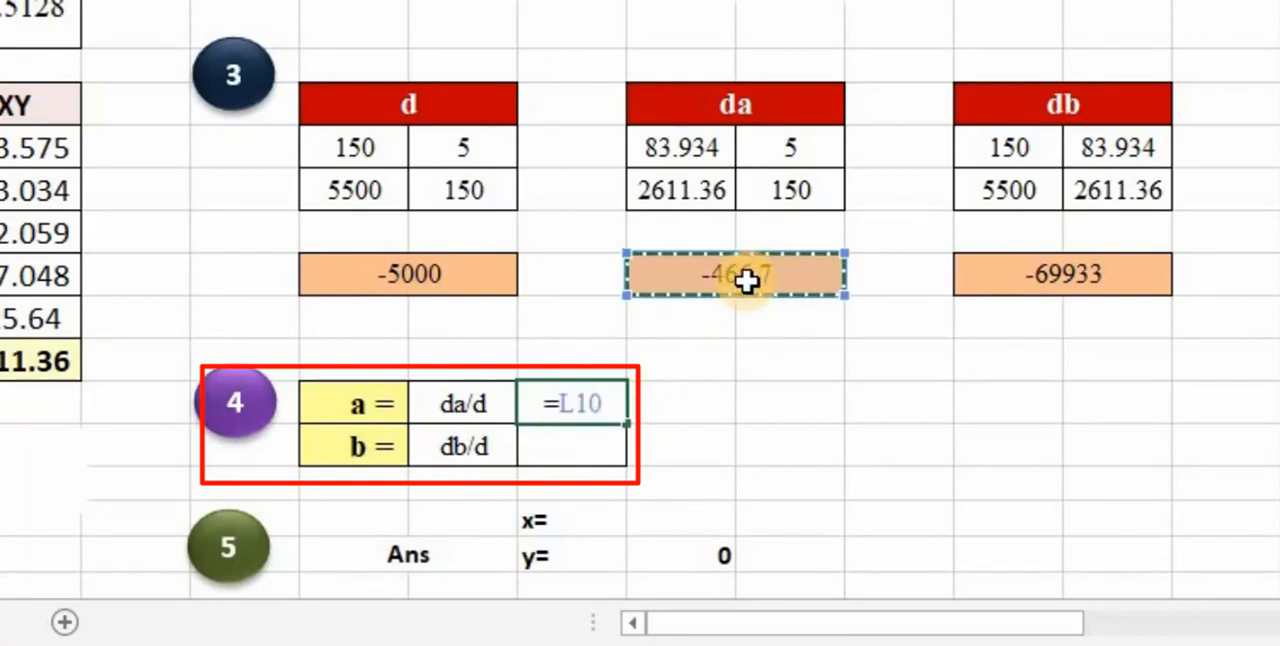
type("/")
left_click(466, 290)
key("Return")
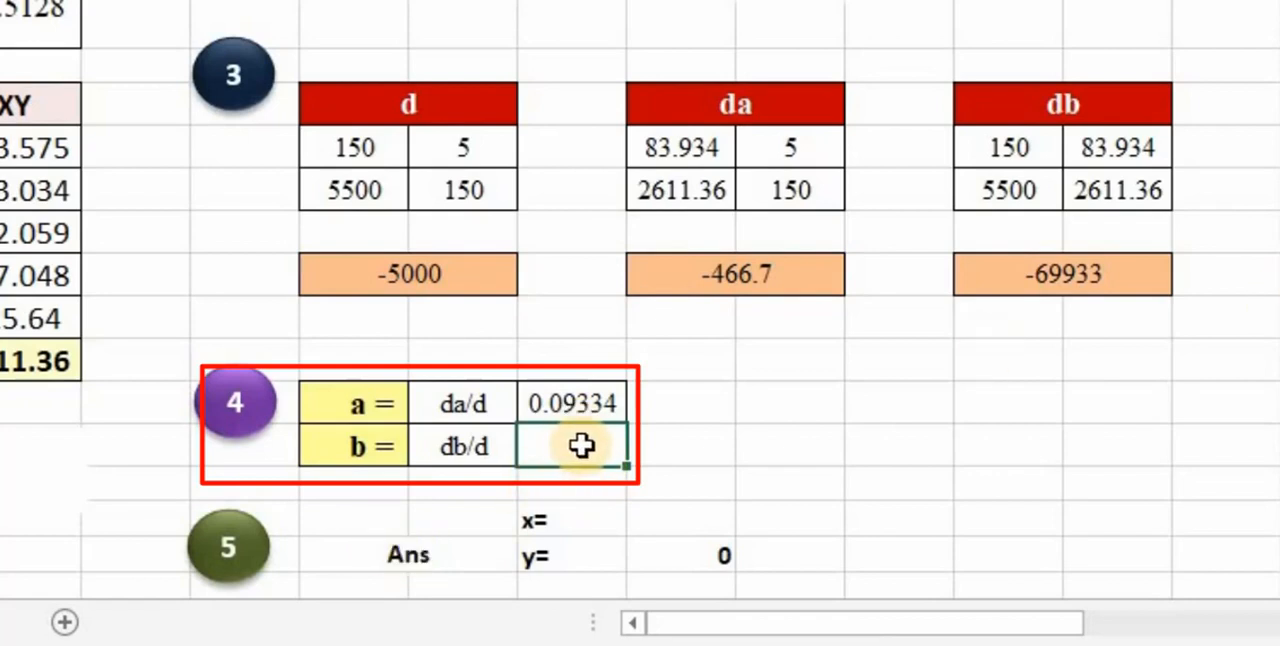
- Calculate coefficient b in the cell beside db/d by dividing the db determinant in O10 by the d determinant
type("=")
left_click(1112, 278)
type("/")
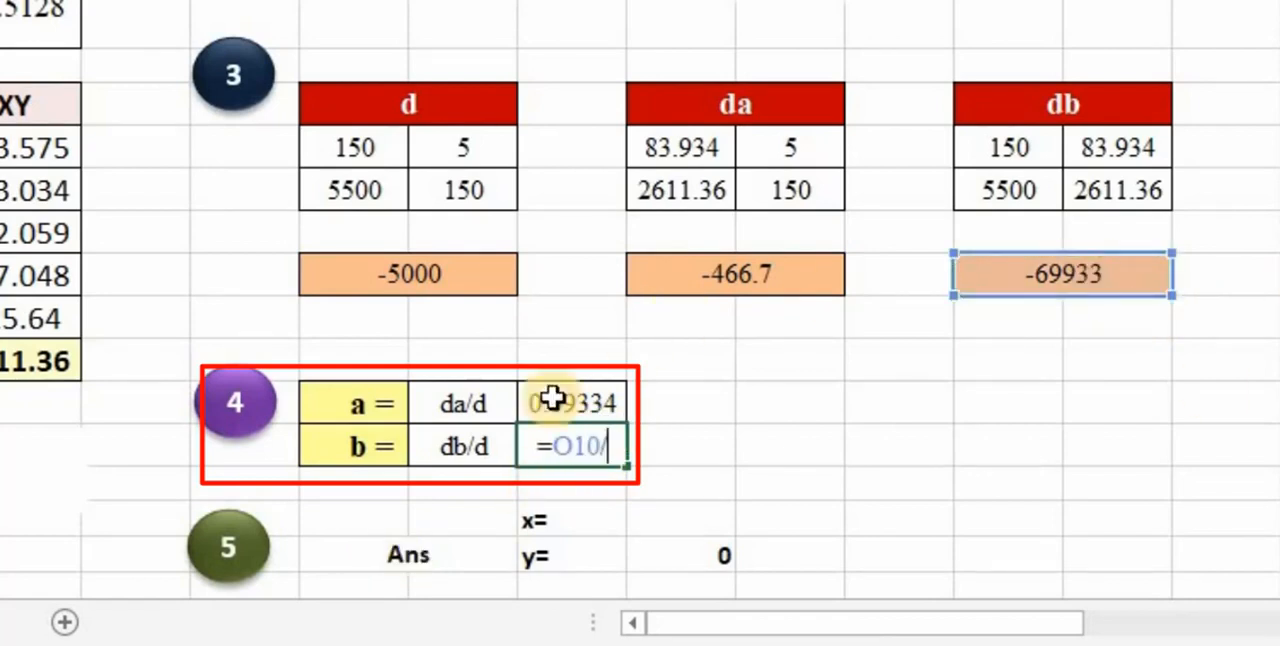
left_click(447, 277)
key("Return")
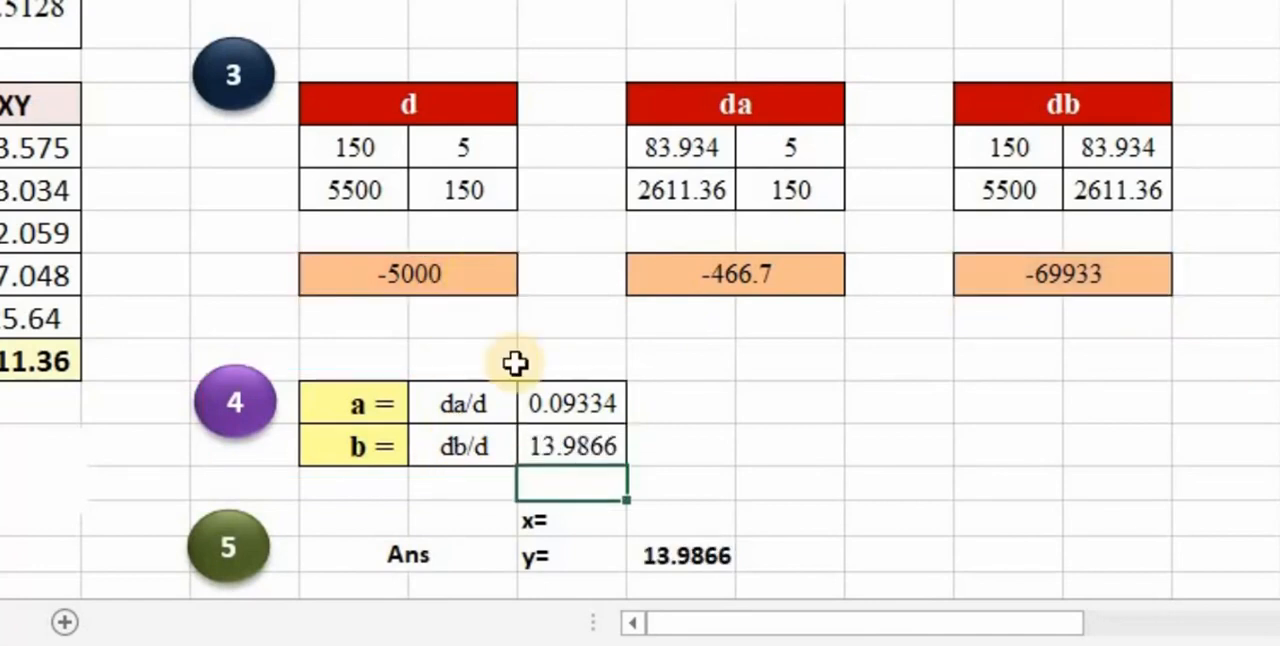
- Clear the existing y result from the answer section
left_click(700, 552)
key("Delete")
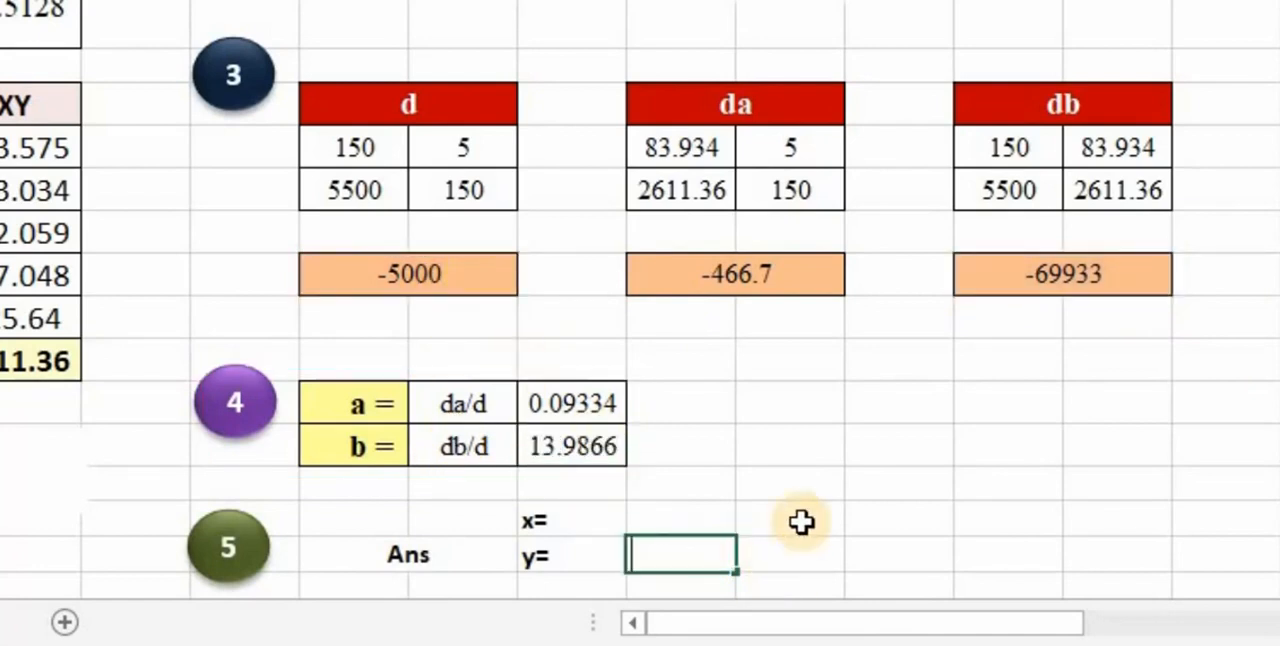
left_click(1011, 490)
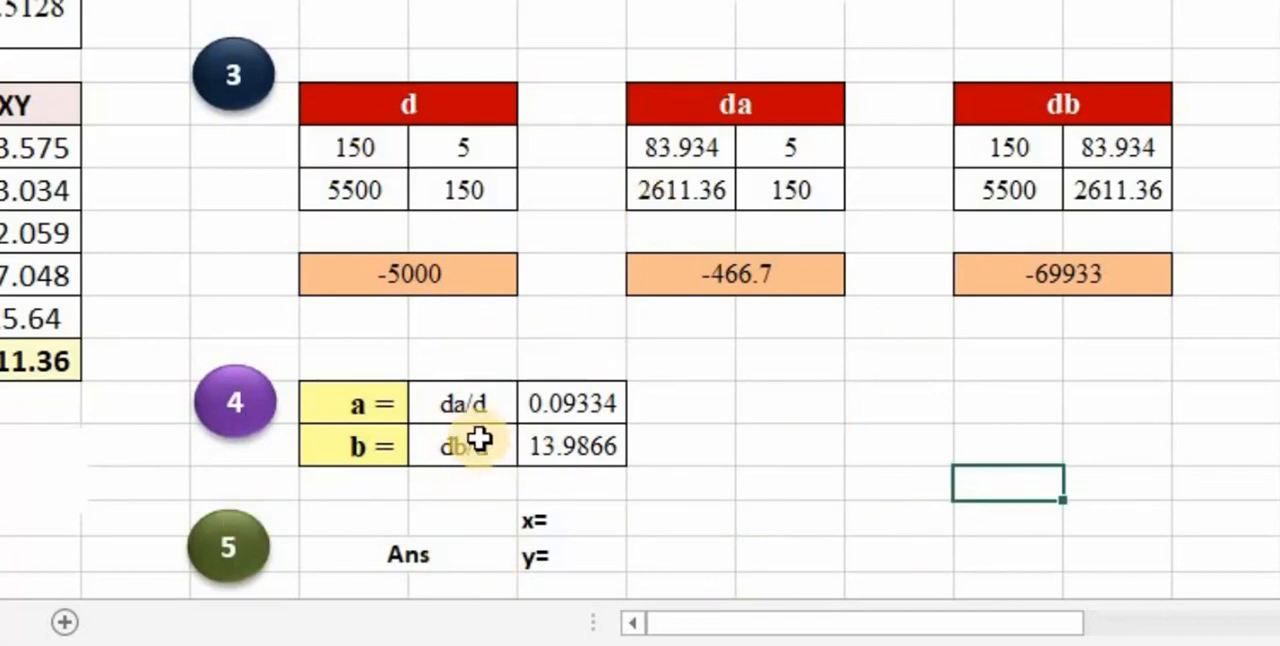
- Enter 70 with the unit min beside x=, and the expression ax +b beside y= in the answer section
left_click(694, 527)
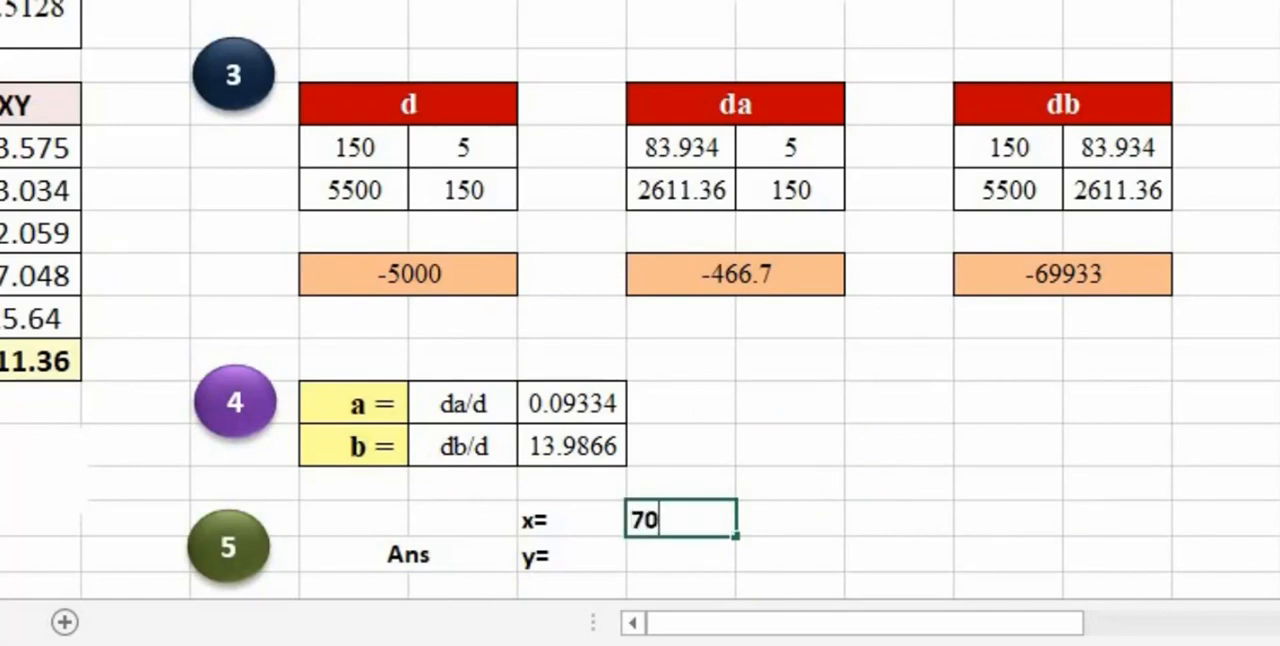
key("Tab")
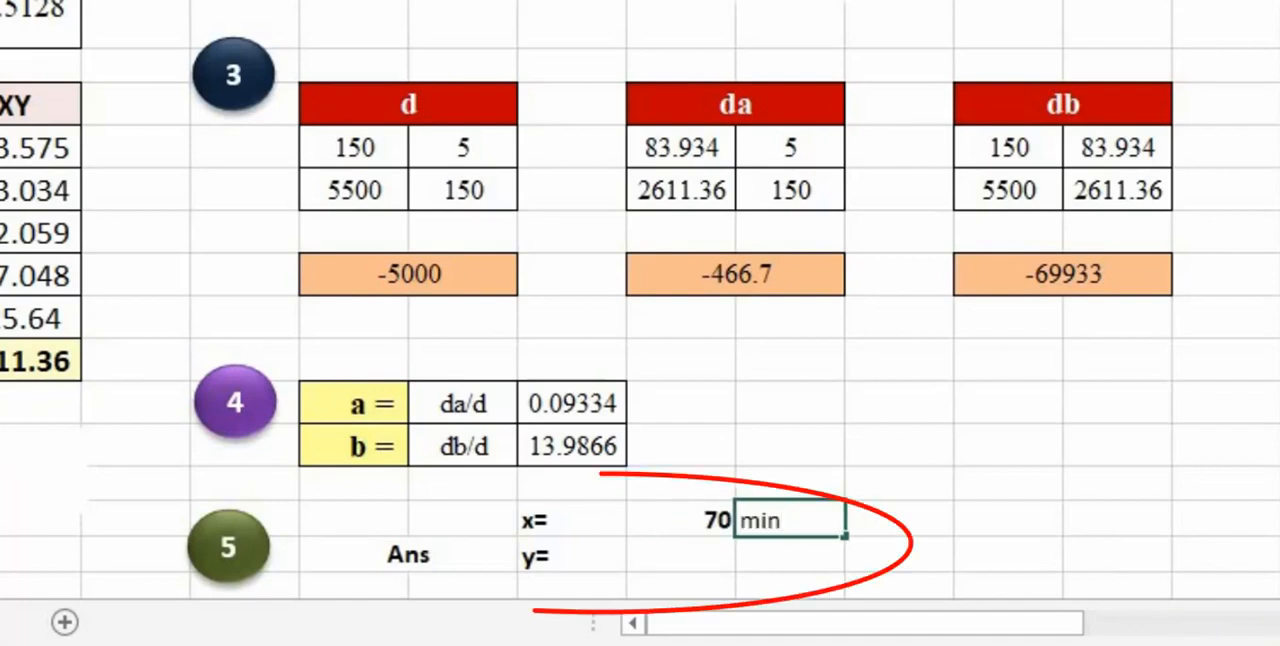
key("Return")
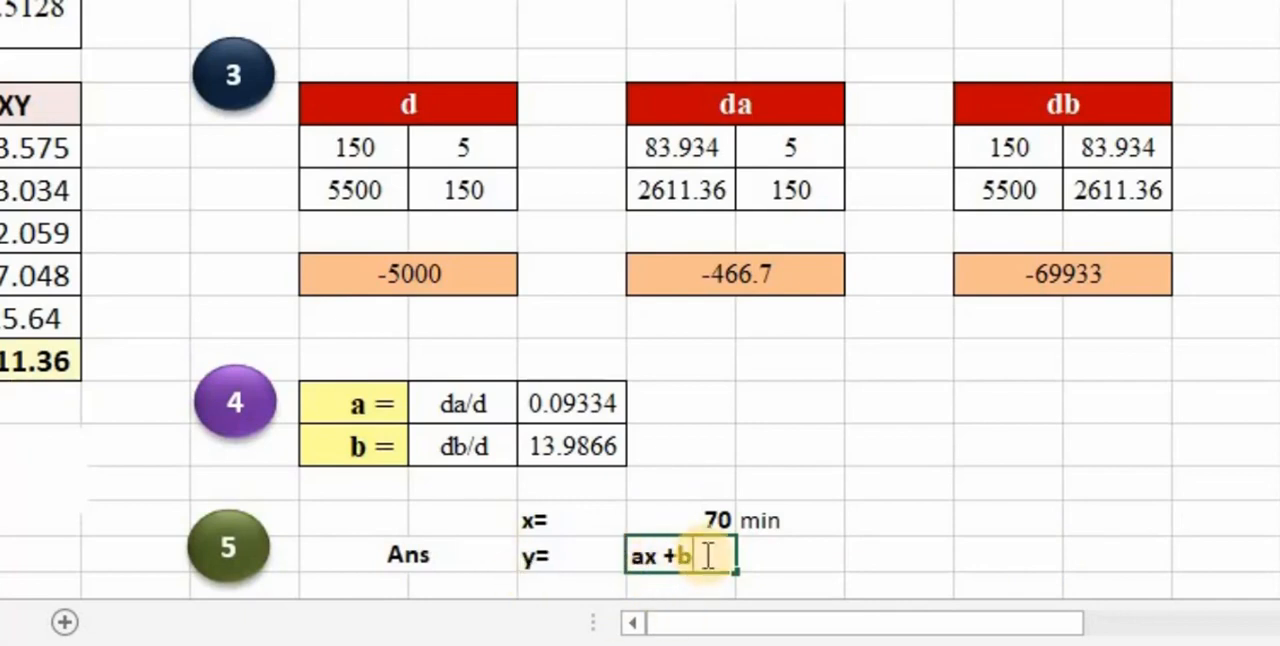
left_click(790, 557)
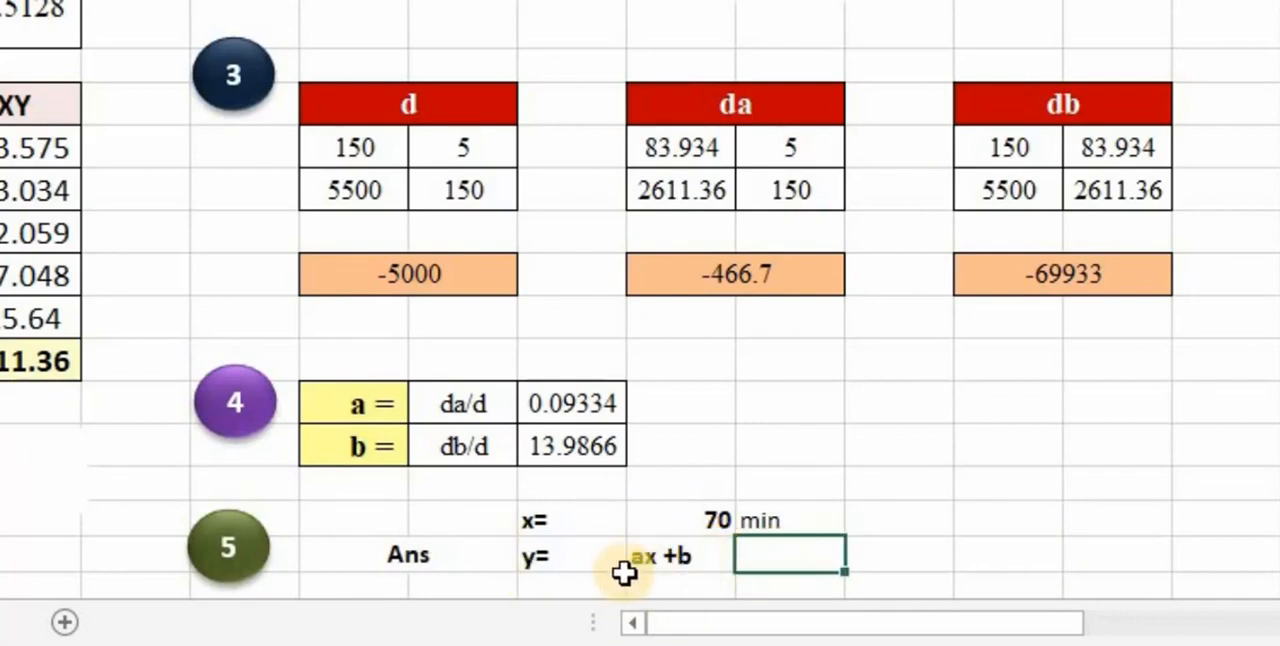
left_click(686, 571)
- Calculate y in the cell beside ax +b by multiplying coefficient a by the x value and adding coefficient b
left_click(802, 566)
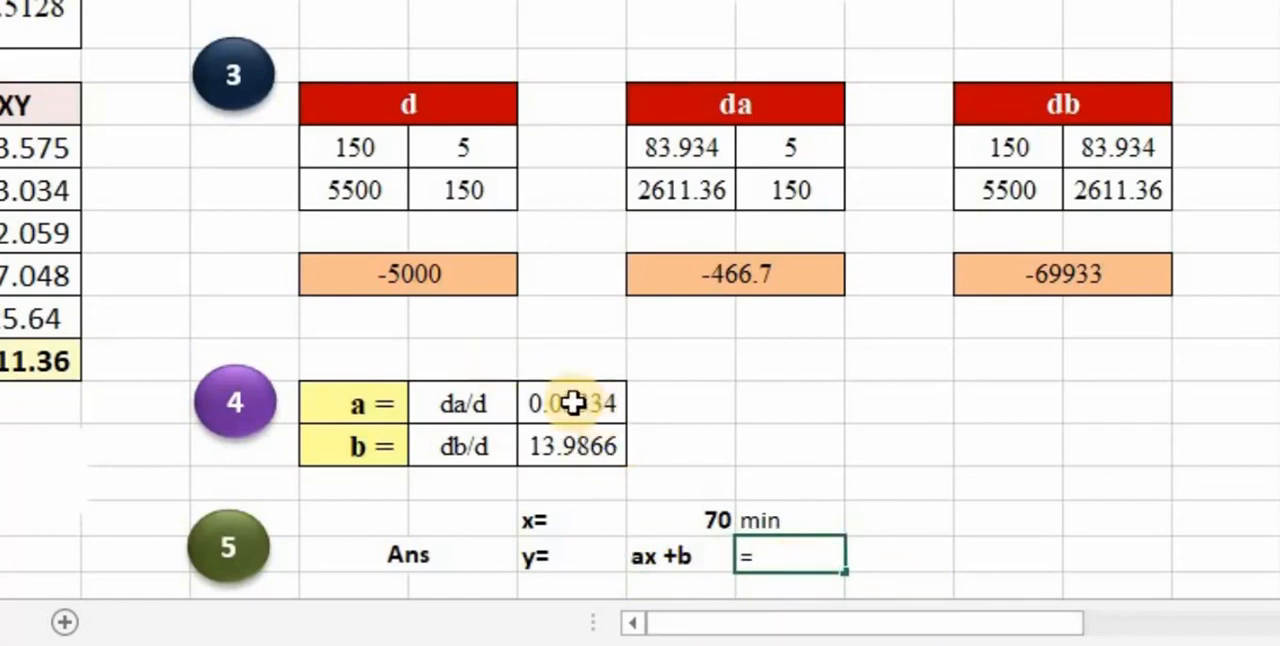
left_click(578, 402)
type("*")
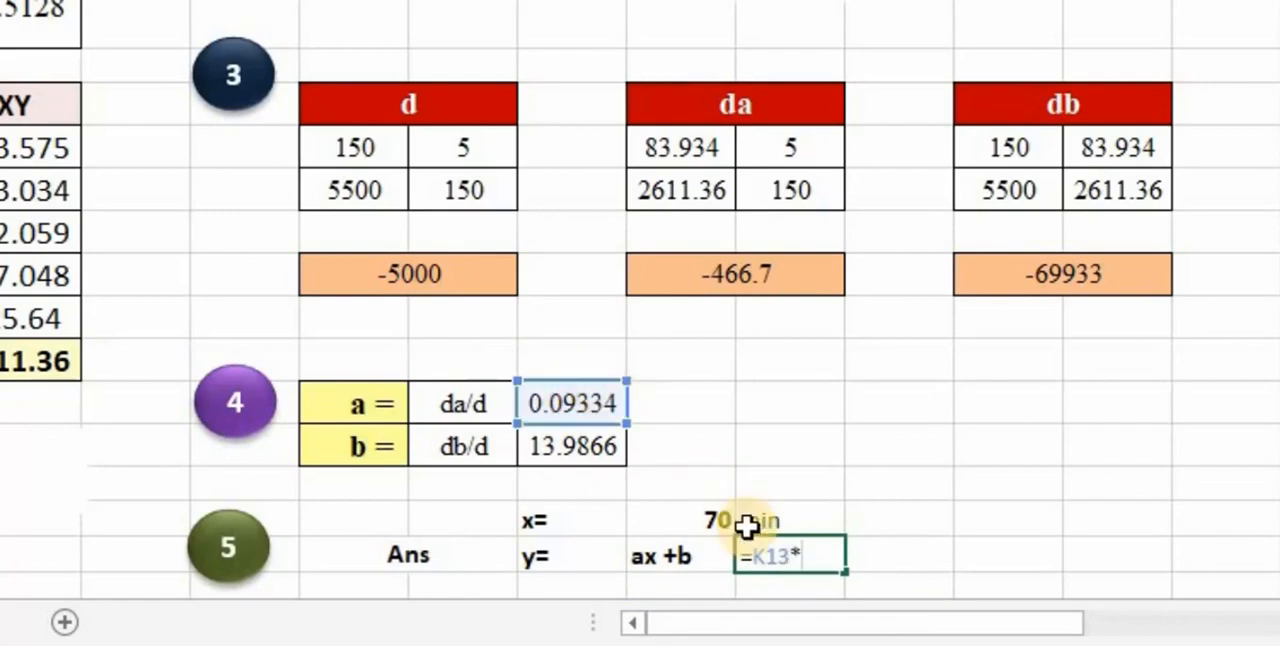
left_click(718, 517)
type("+")
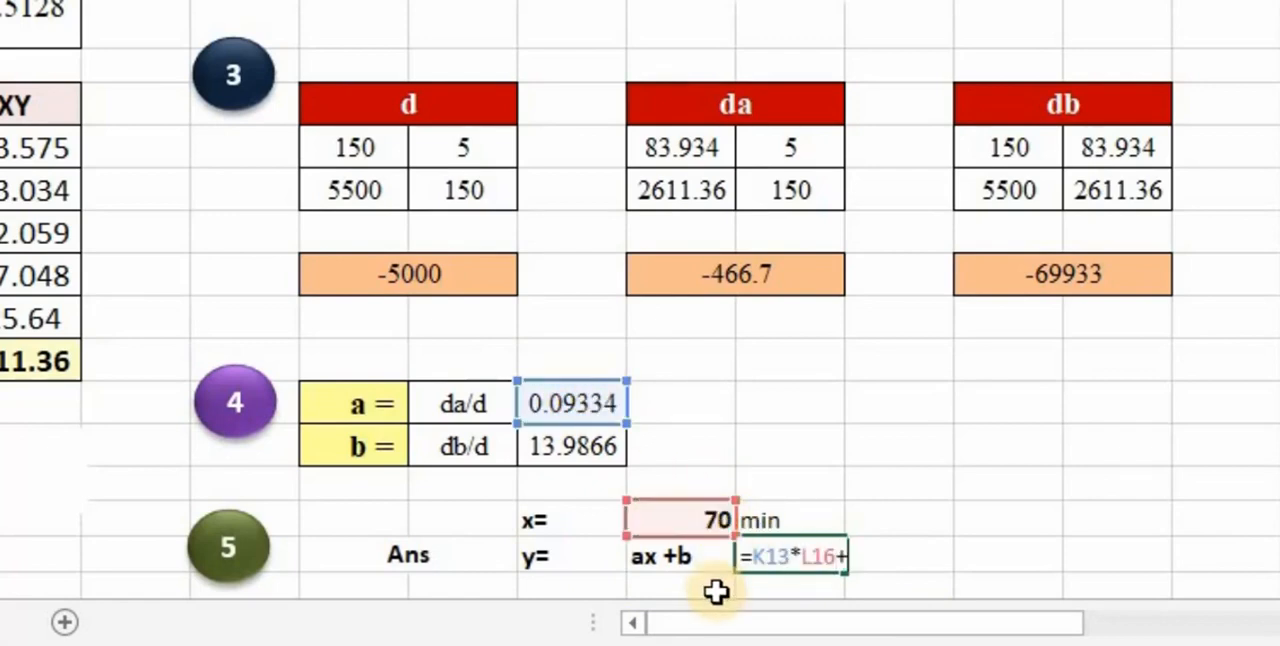
left_click(596, 446)
key("Return")
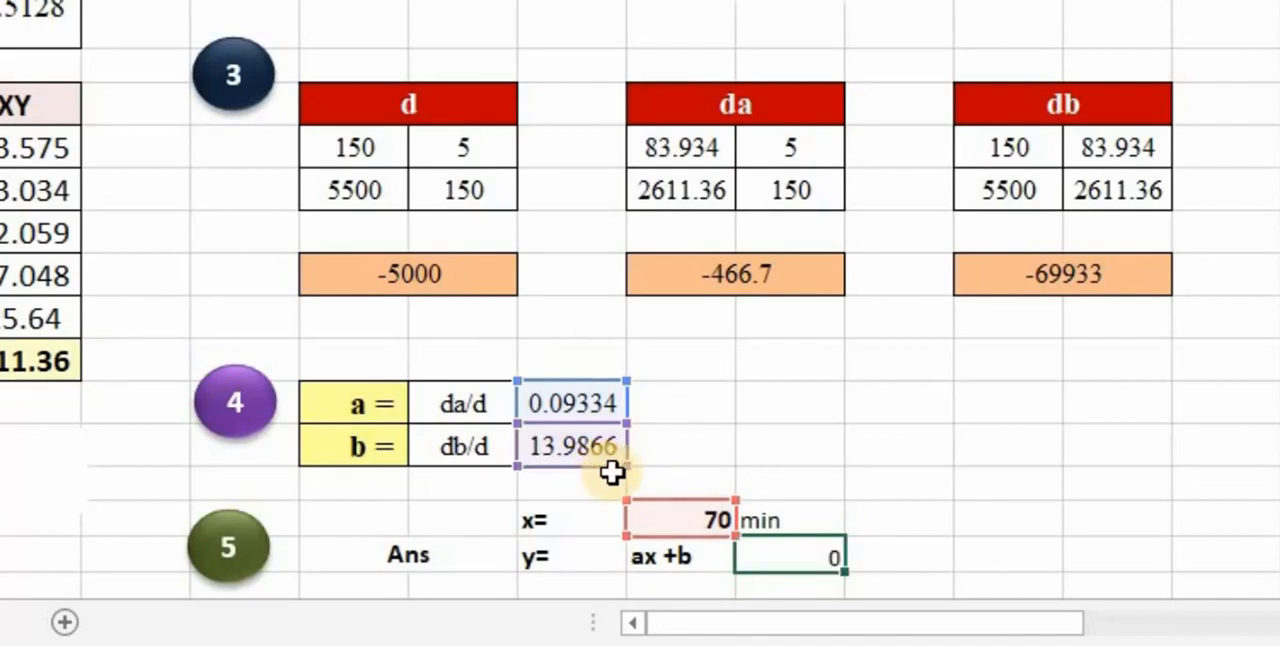
- Format the calculated y result with a yellow fill, bold text and font size 12
left_click(782, 467)
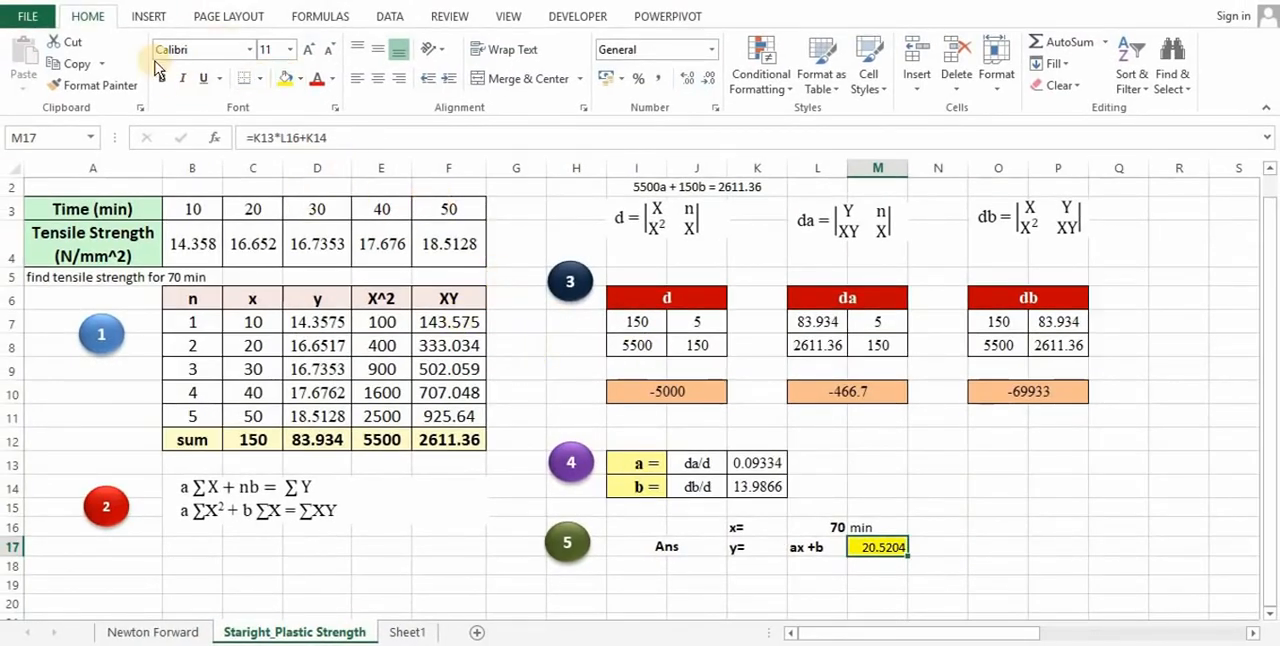
left_click(310, 50)
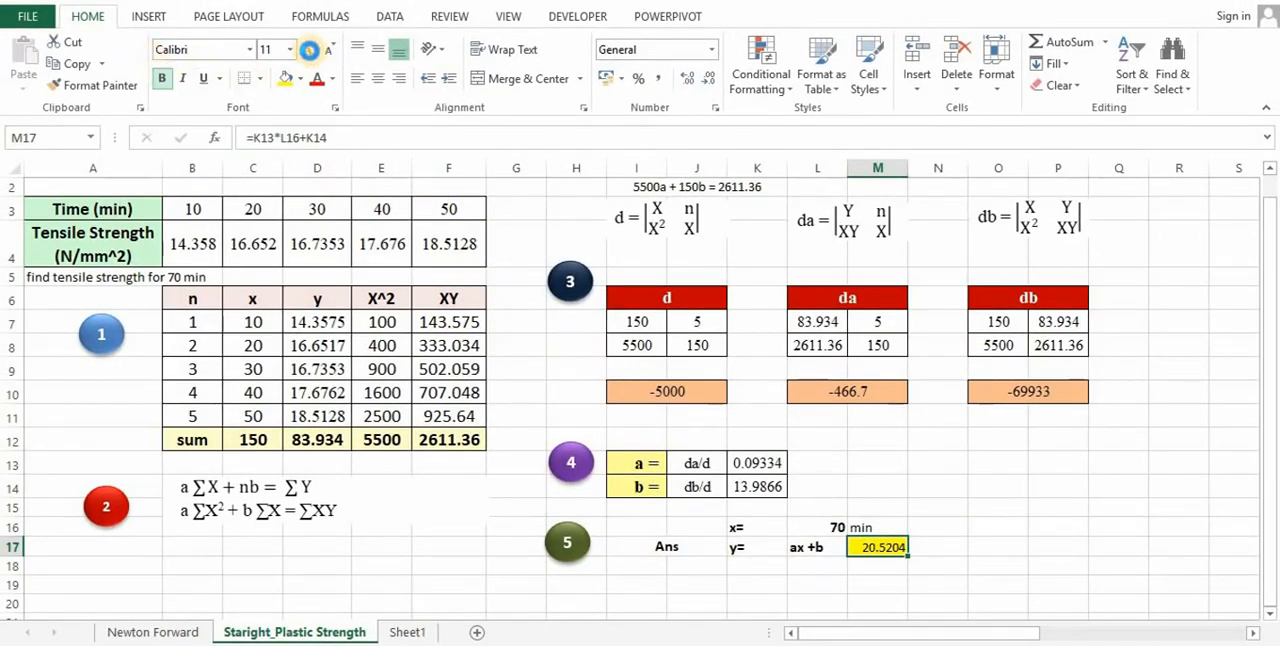
key("ctrl+b")
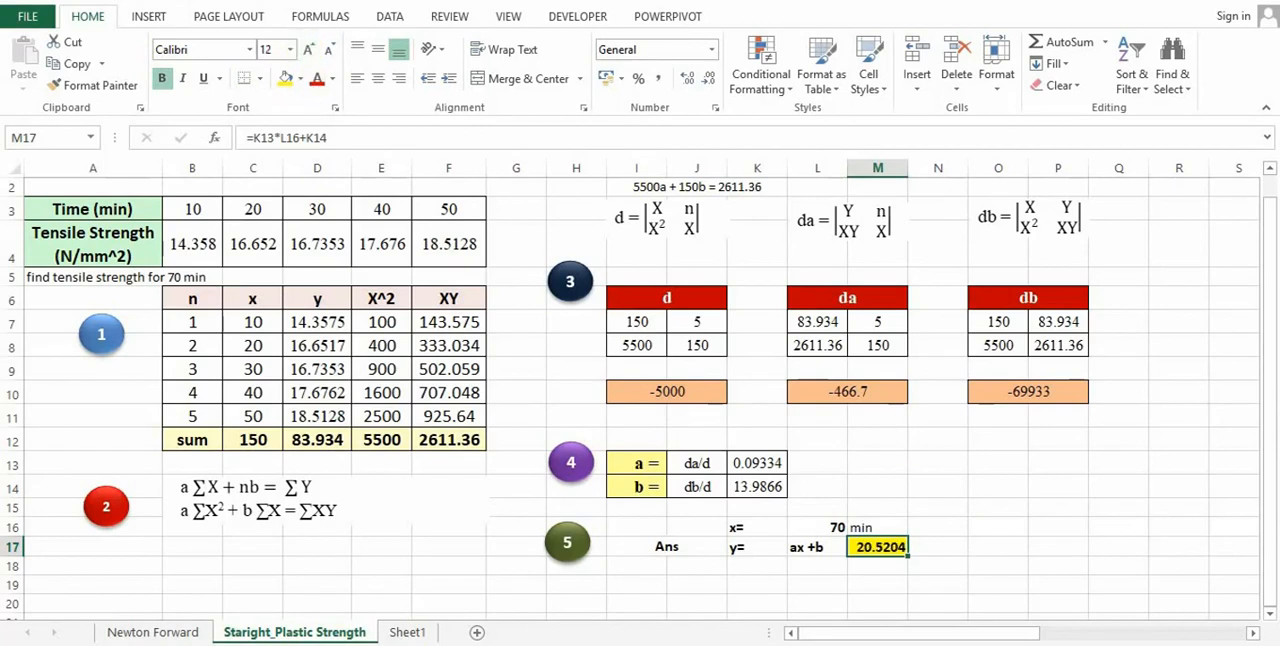
- Enter the unit N/mm^2, with a capital N, in the cell beside the y result
left_click(940, 547)
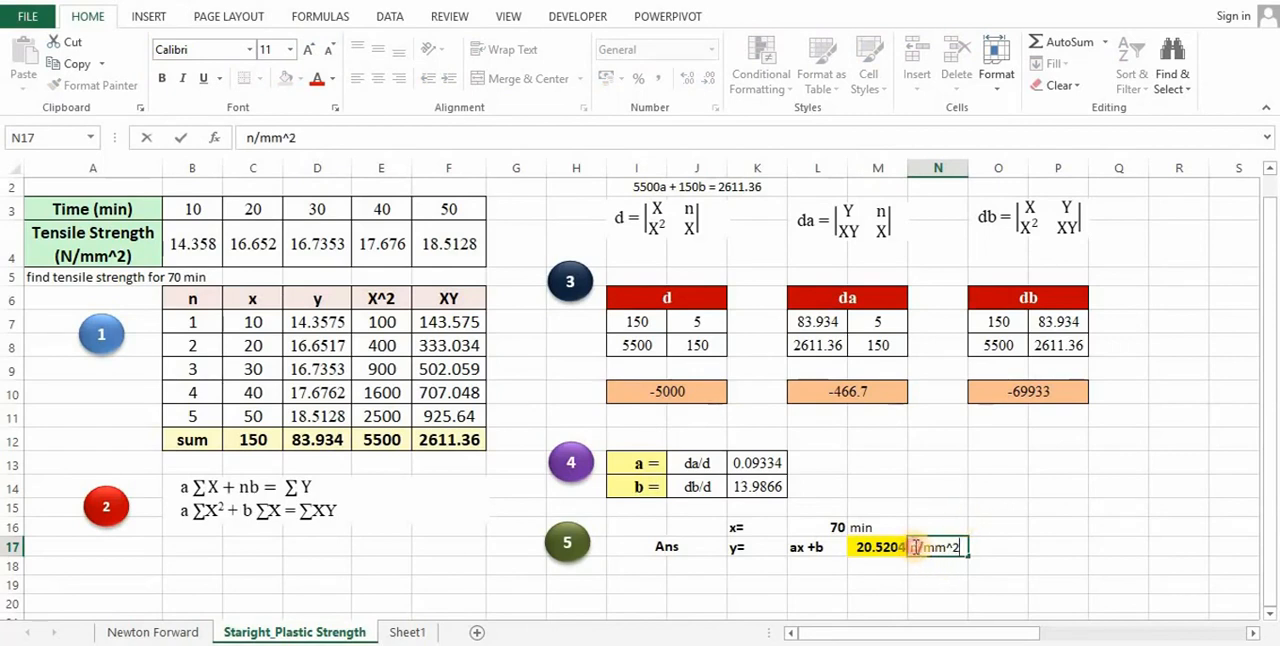
key("BackSpace")
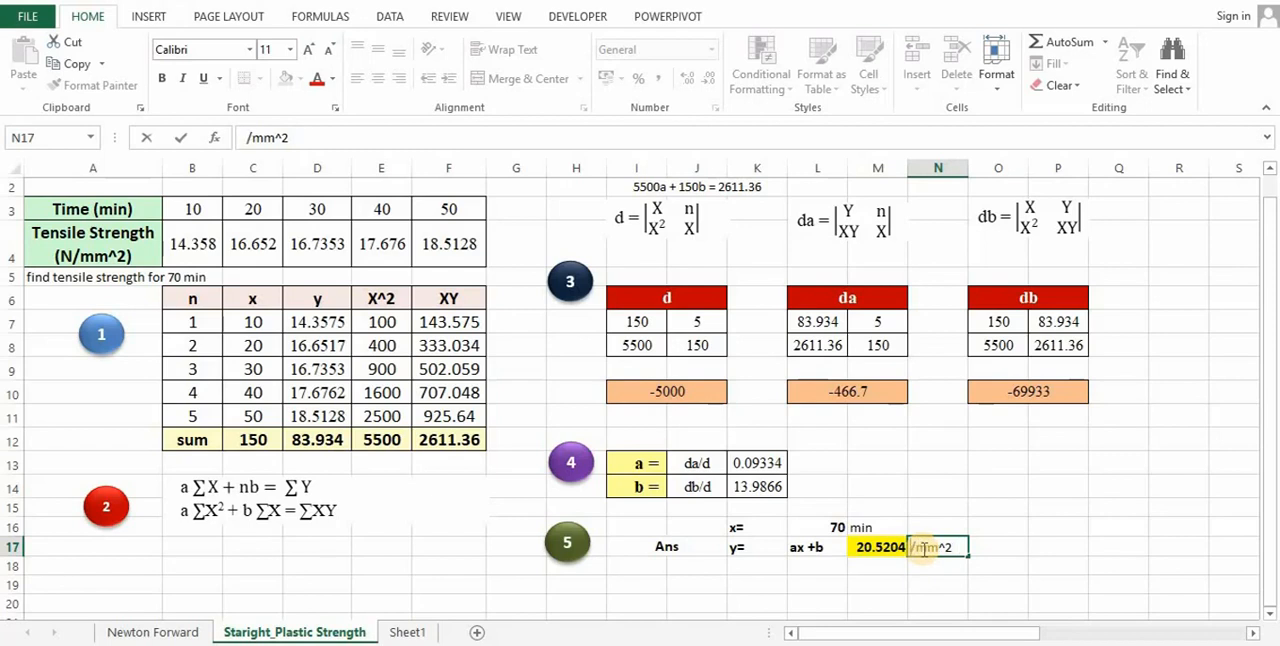
type("N")
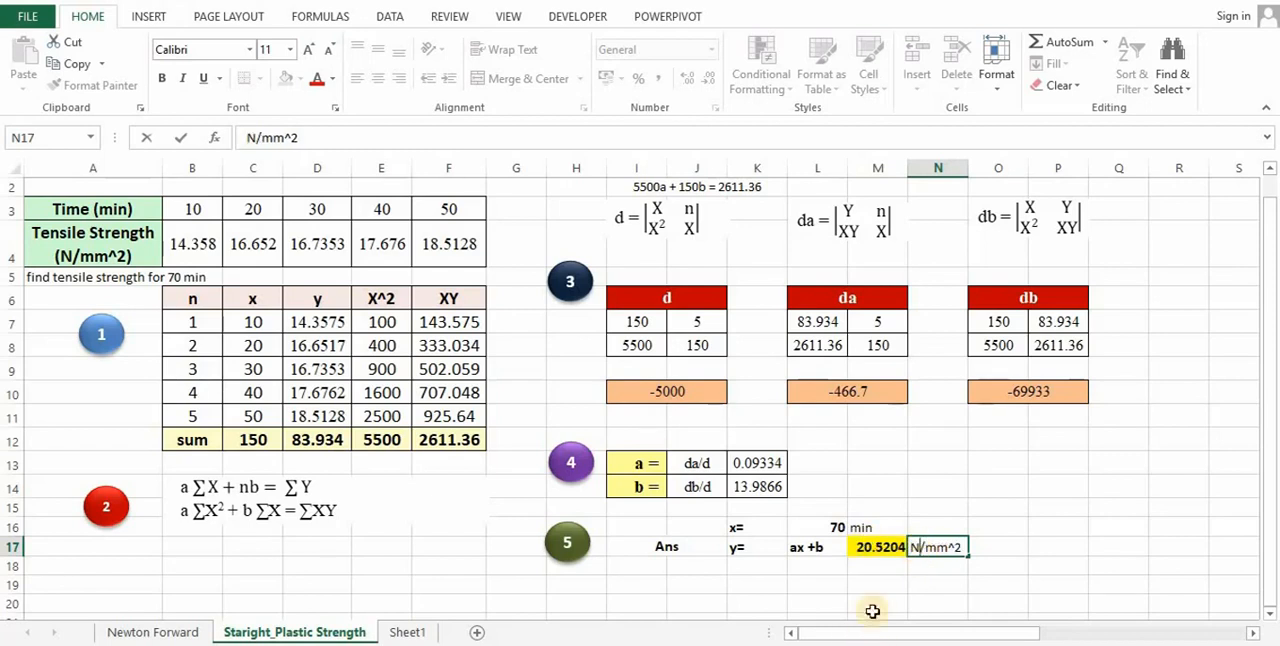
left_click(1045, 550)
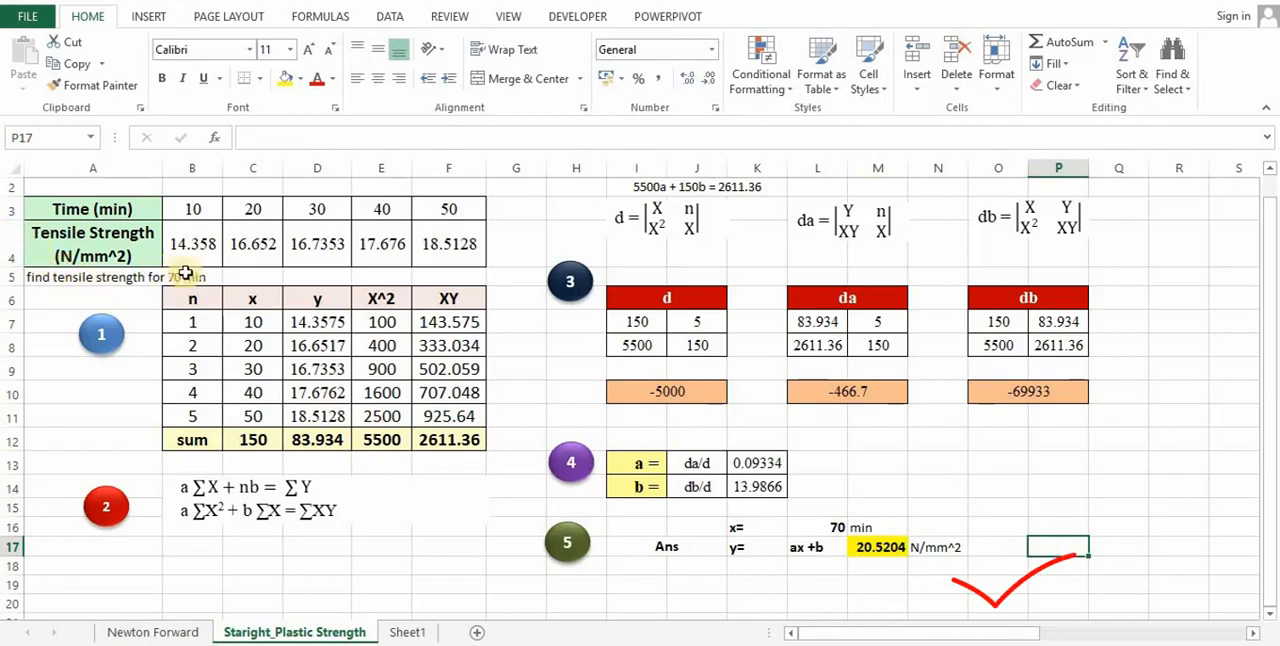
scroll(109, 252, "up", 1)
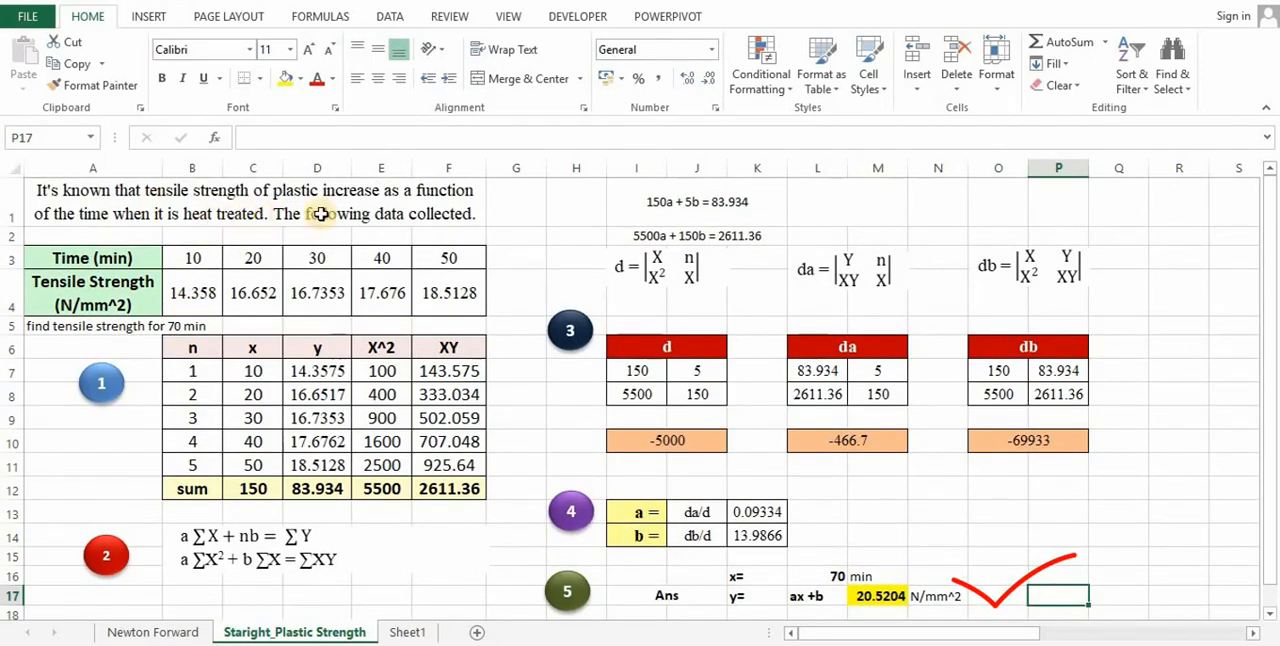